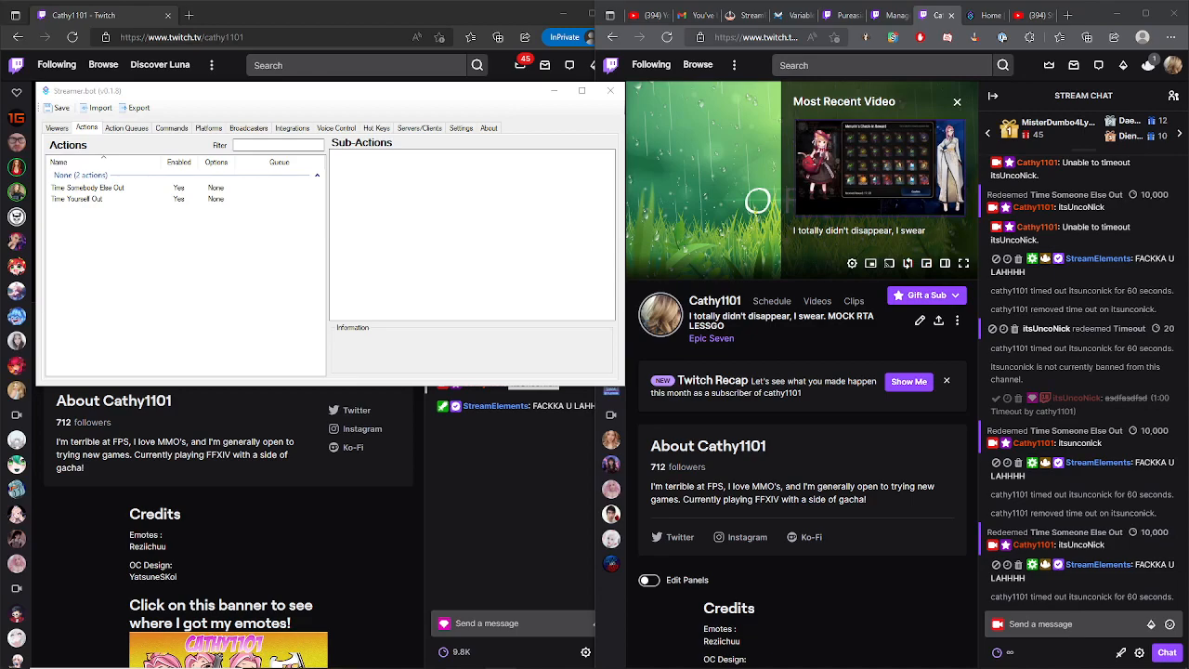
# - Scroll through the stream chat and review the Time Someone Else Out redemption and timeout messages
pyautogui.click(1124, 411)
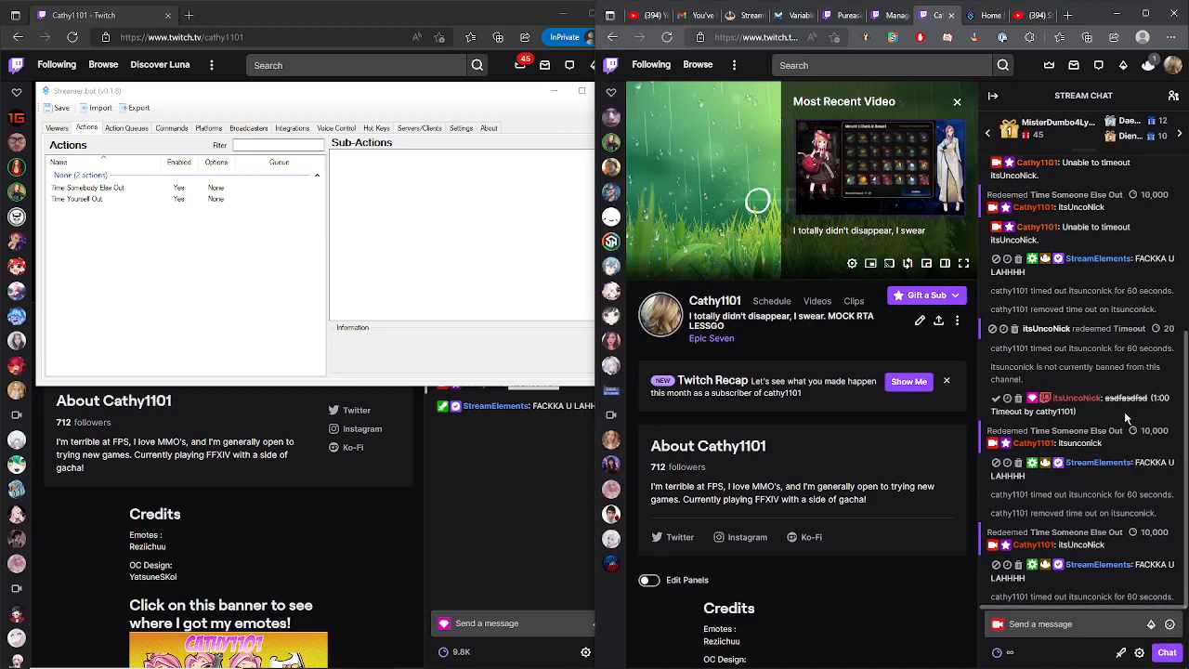
pyautogui.scroll(10, 1124, 427)
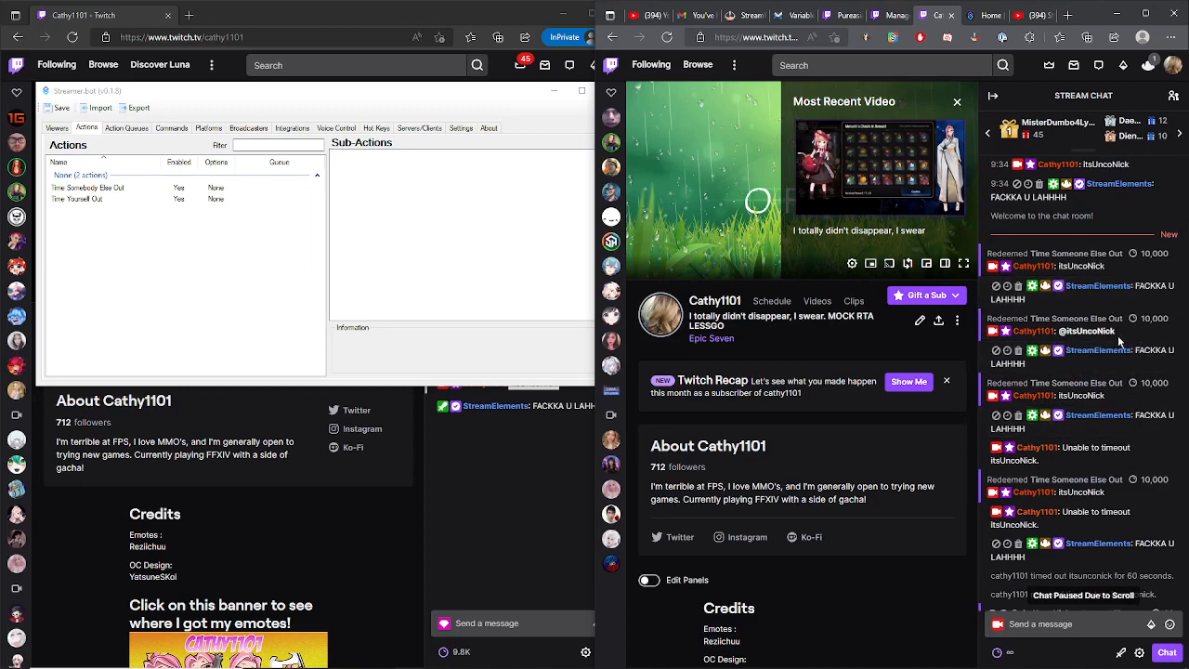
pyautogui.scroll(-1, 1129, 371)
pyautogui.scroll(1, 1134, 374)
pyautogui.moveTo(1087, 369); pyautogui.dragTo(996, 268)
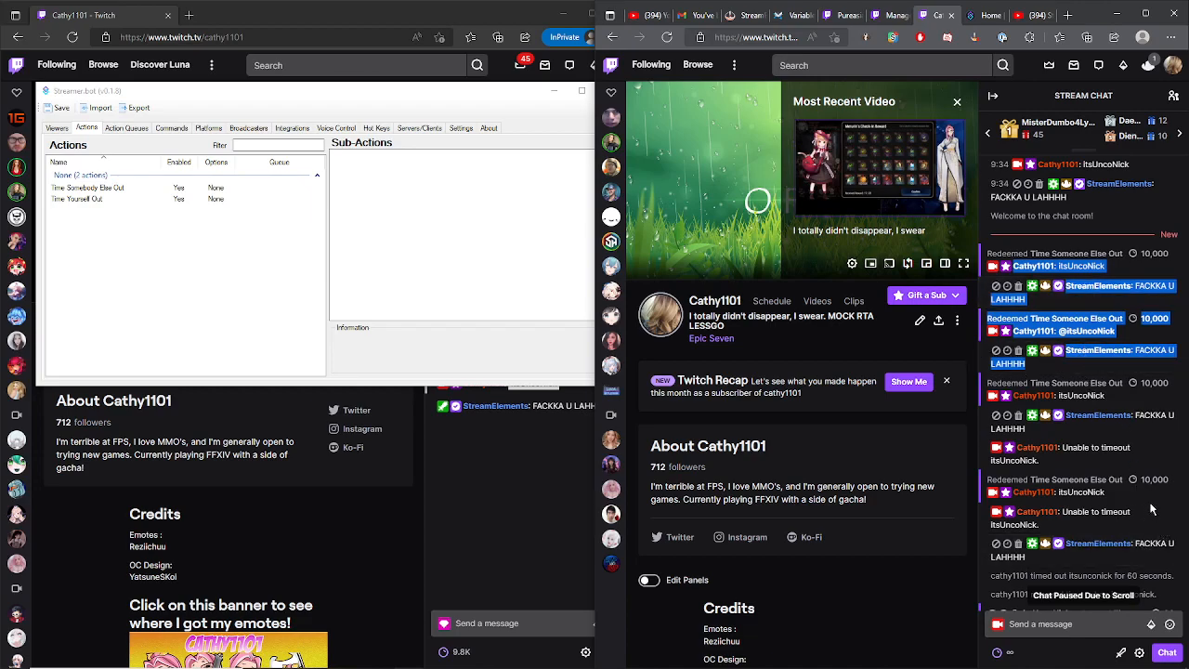
pyautogui.click(1107, 464)
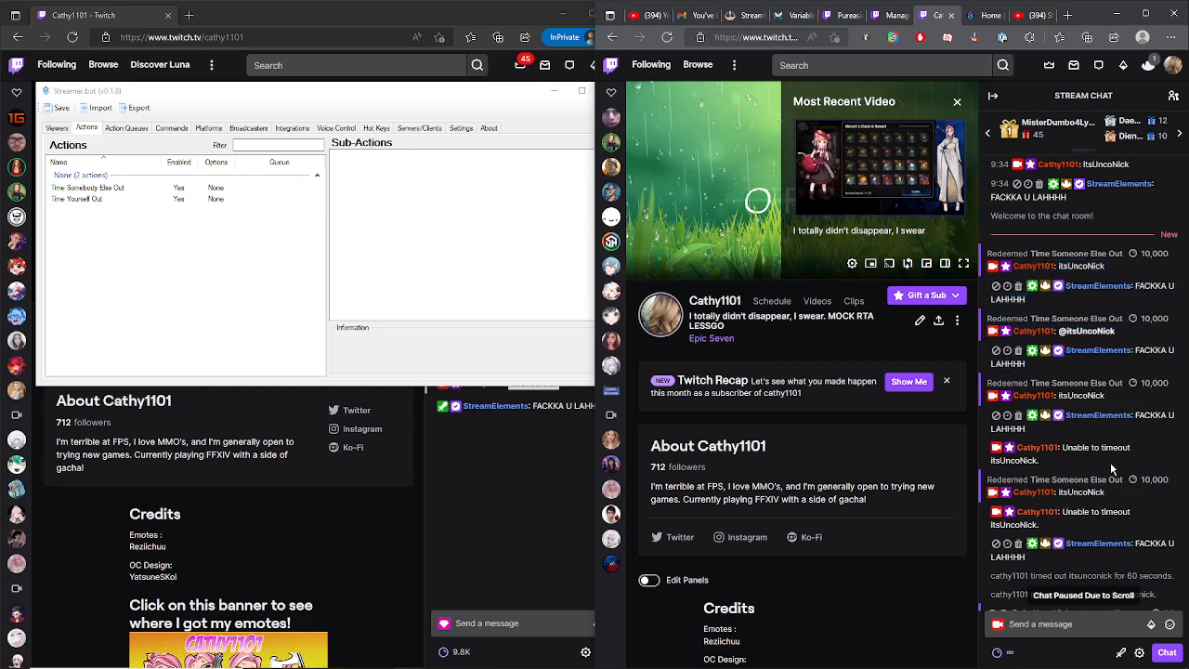
pyautogui.moveTo(1061, 457); pyautogui.dragTo(986, 384)
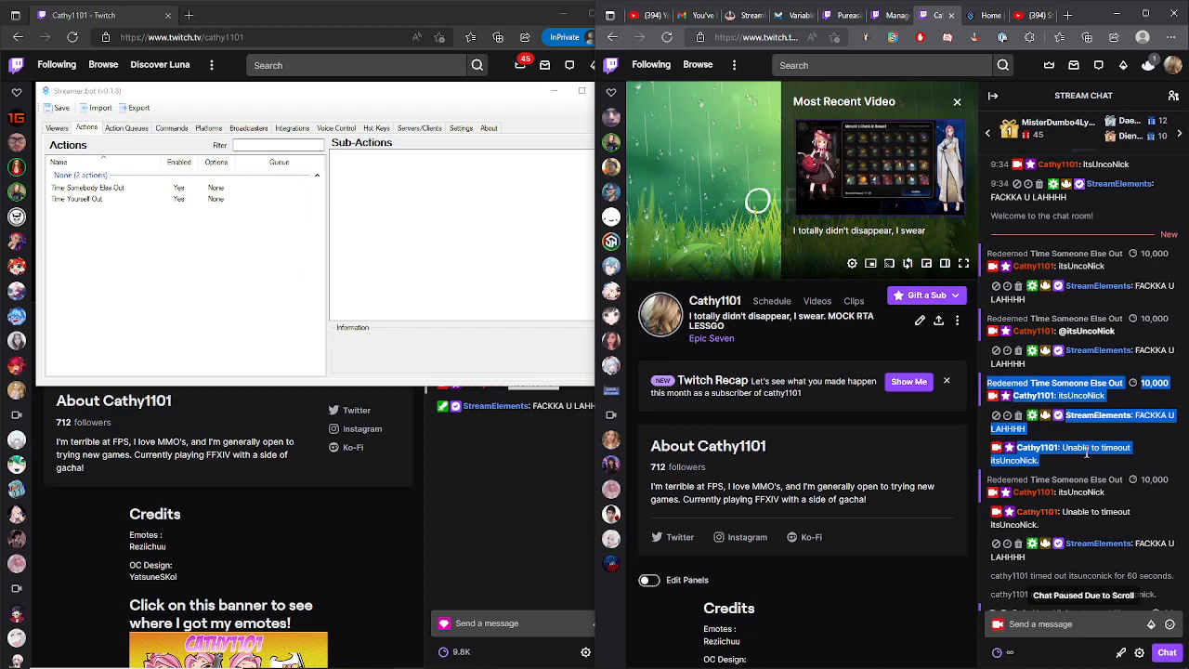
pyautogui.moveTo(1076, 459); pyautogui.dragTo(996, 452)
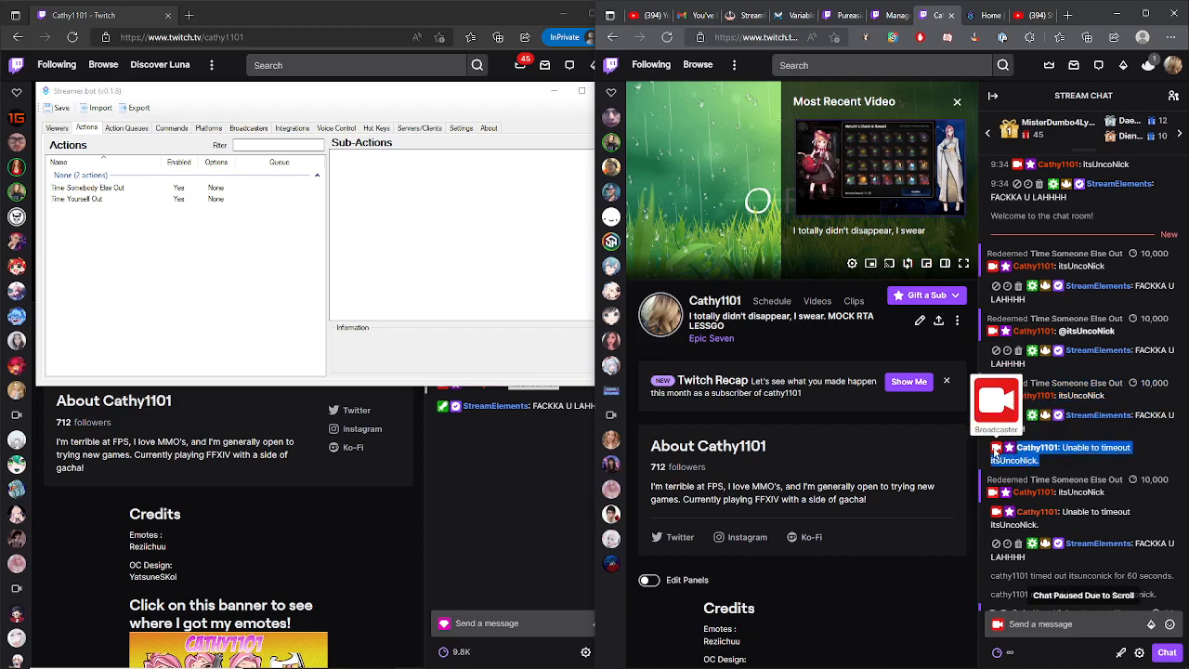
pyautogui.click(1139, 471)
pyautogui.scroll(-3, 1133, 446)
pyautogui.scroll(-1, 1110, 401)
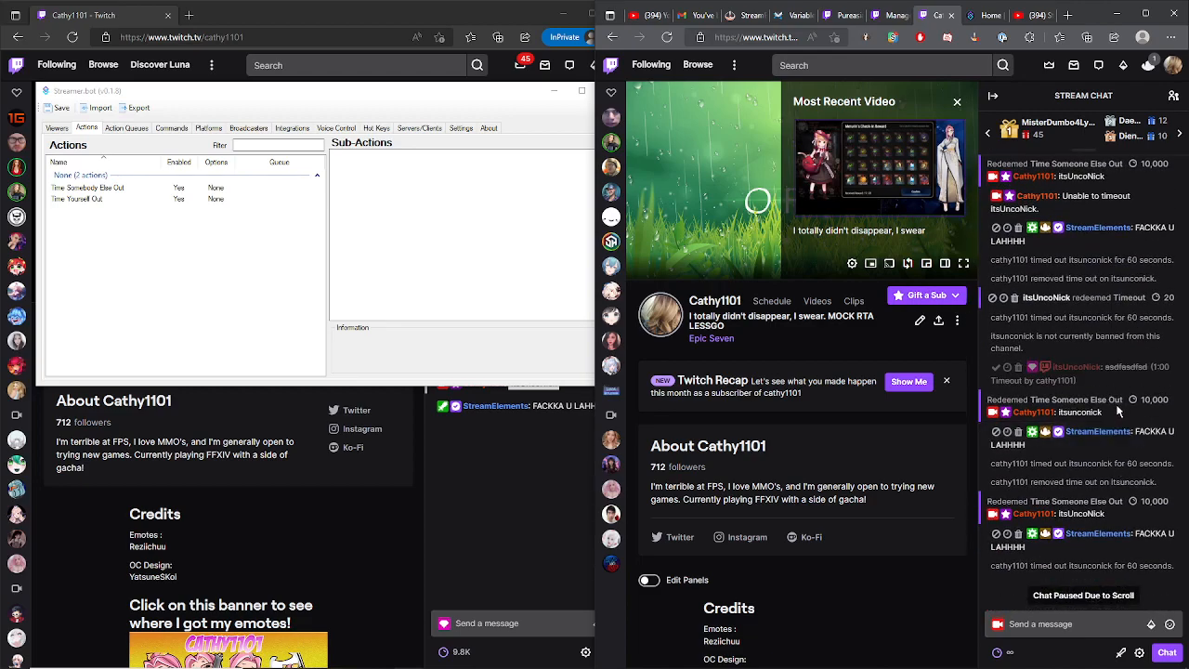
pyautogui.moveTo(1178, 469); pyautogui.dragTo(989, 403)
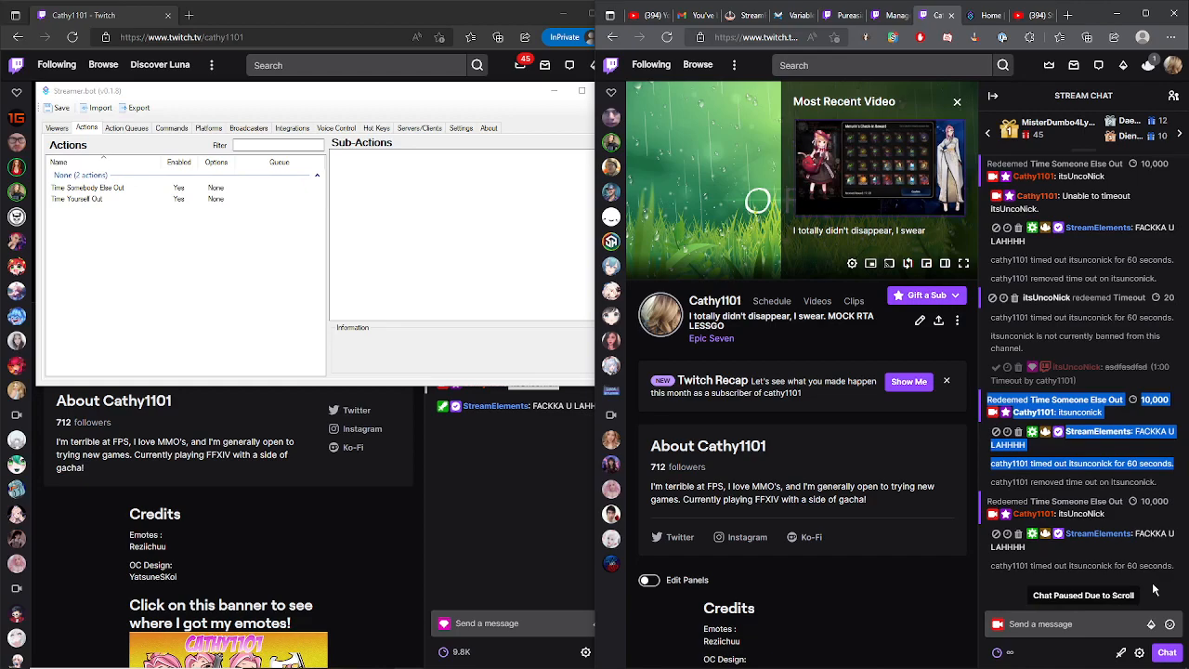
pyautogui.click(1121, 325)
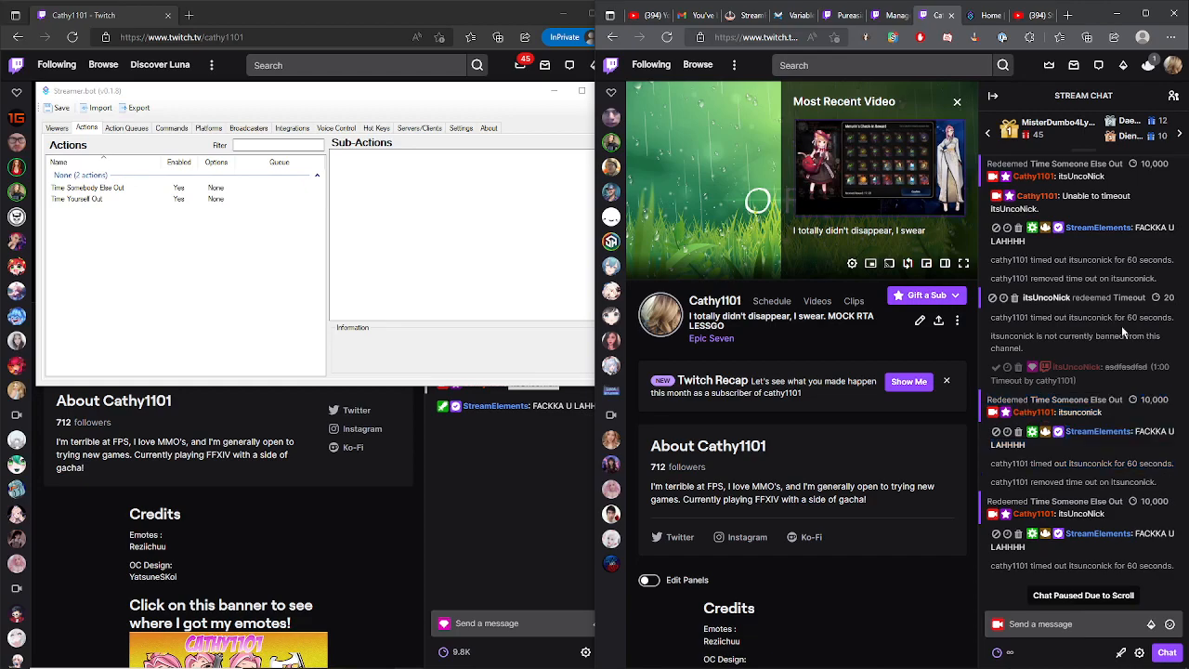
# - Switch between the Streamer.bot website tab and the Streamer.bot crash course video tab
pyautogui.click(983, 17)
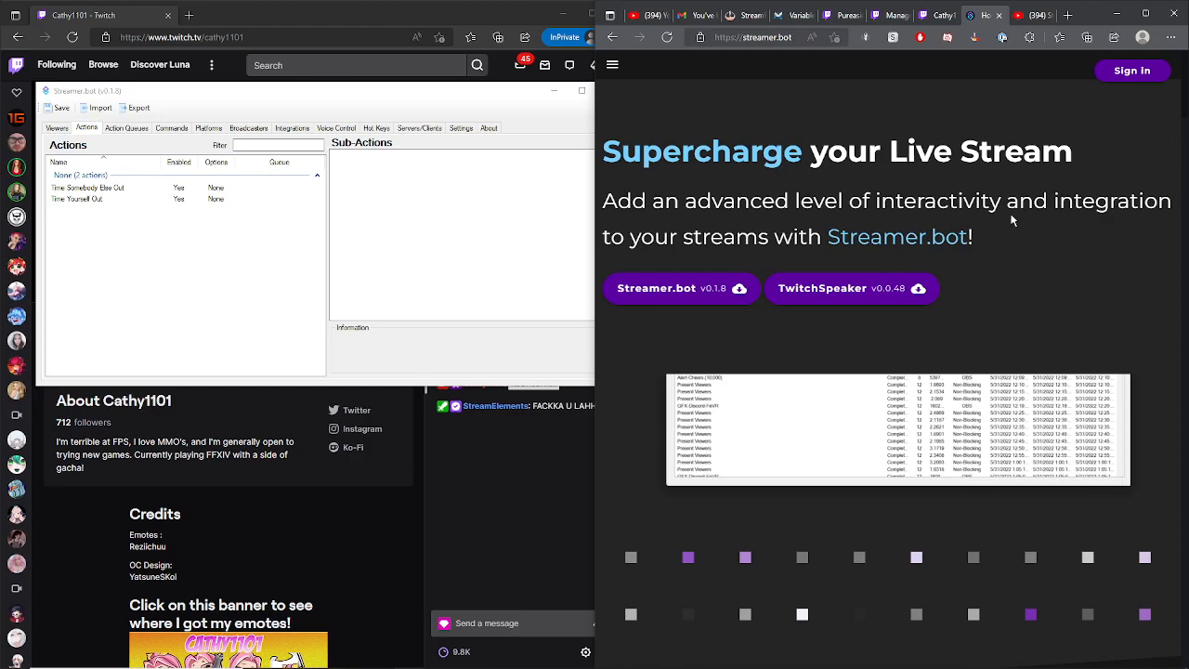
pyautogui.click(1031, 16)
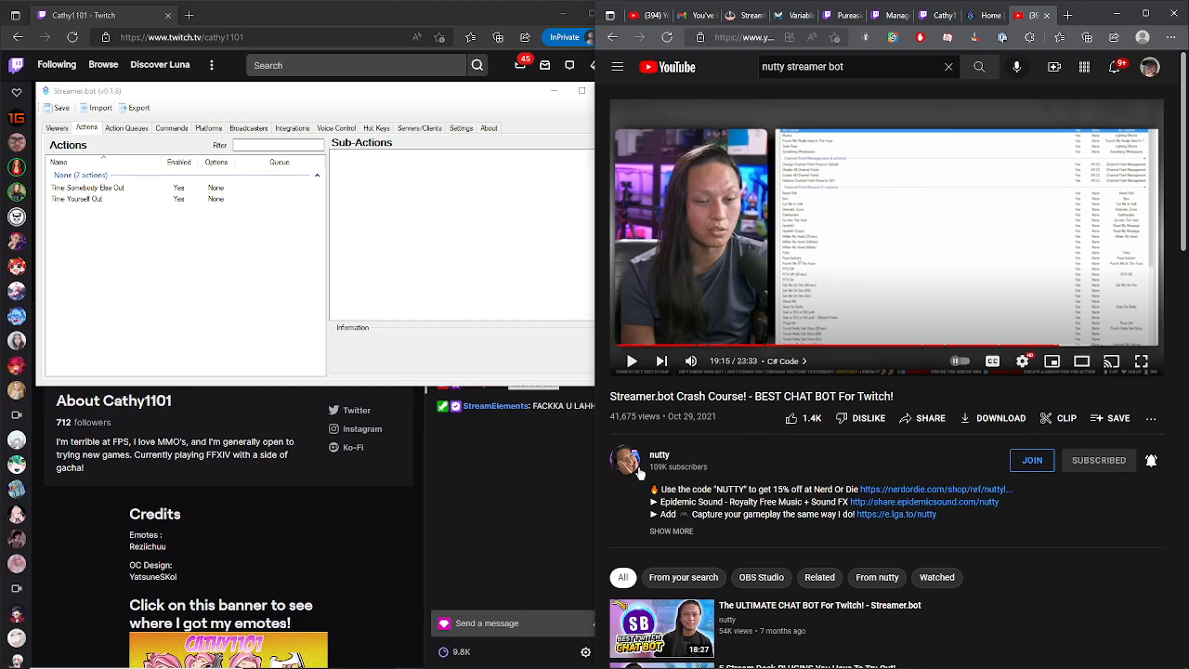
pyautogui.click(984, 16)
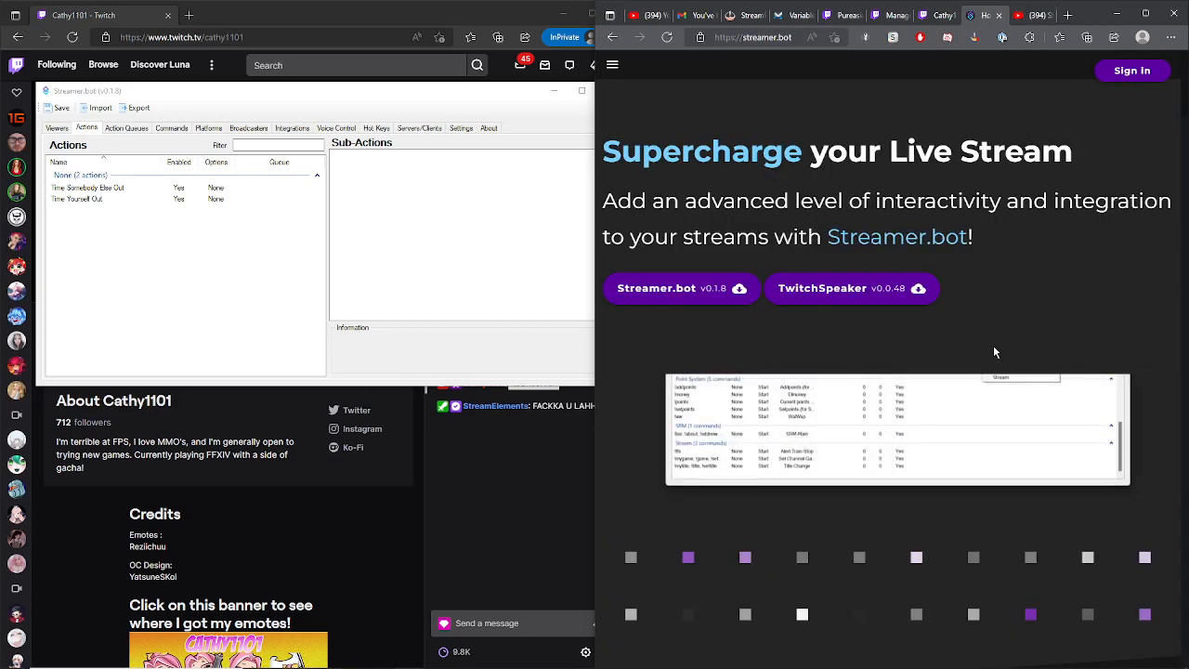
pyautogui.click(1034, 17)
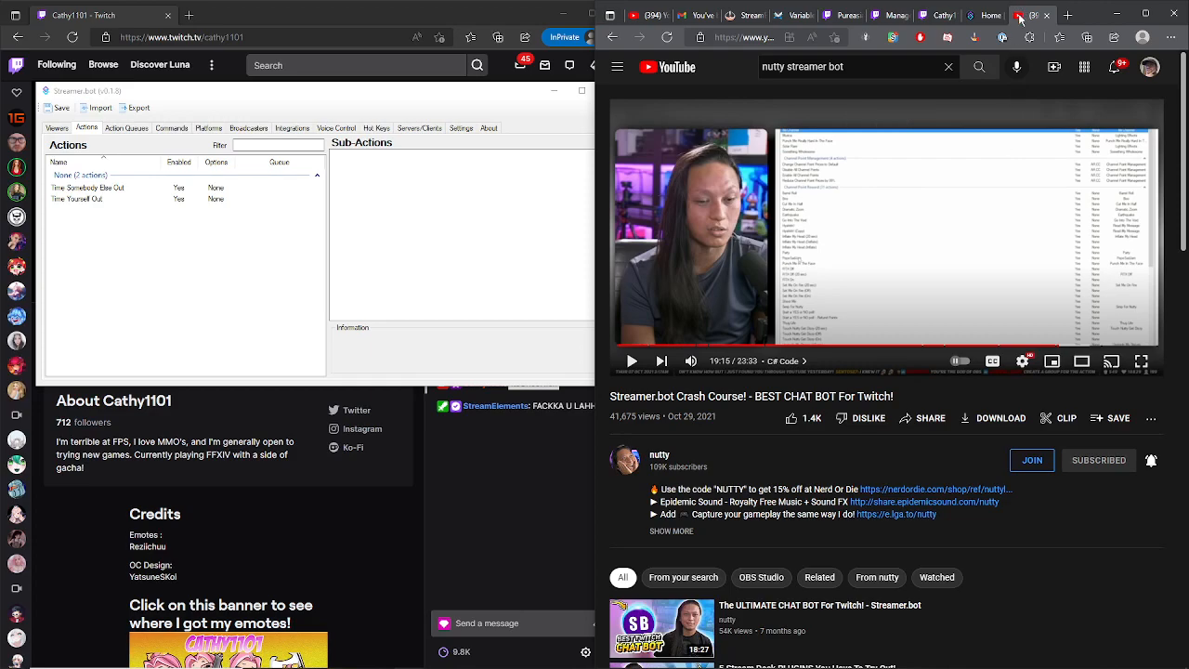
pyautogui.click(988, 17)
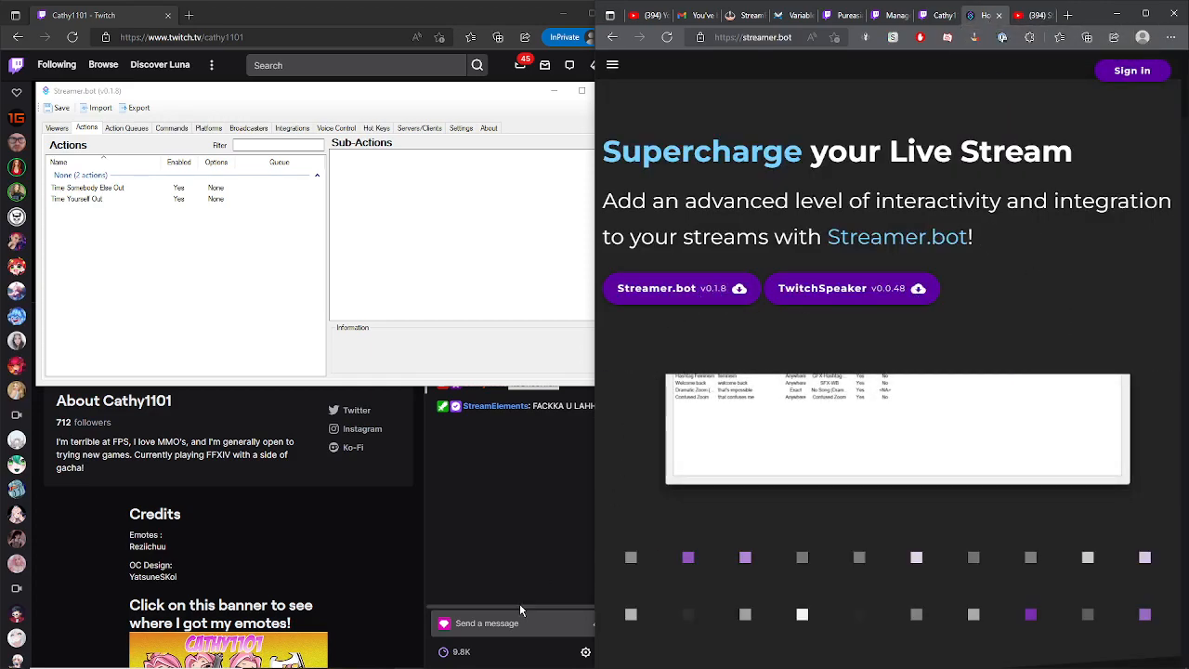
# - Browse the extracted Streamer.bot folder in Downloads to locate the Streamer.bot executable, then close the file window
pyautogui.click(321, 657)
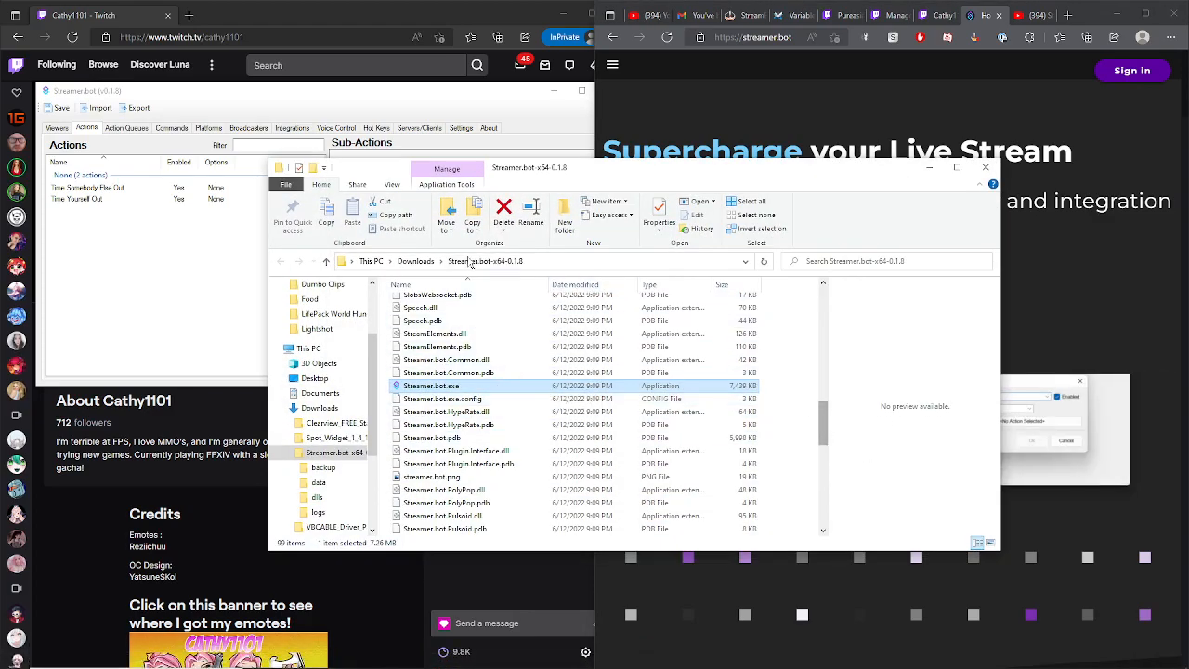
pyautogui.click(326, 263)
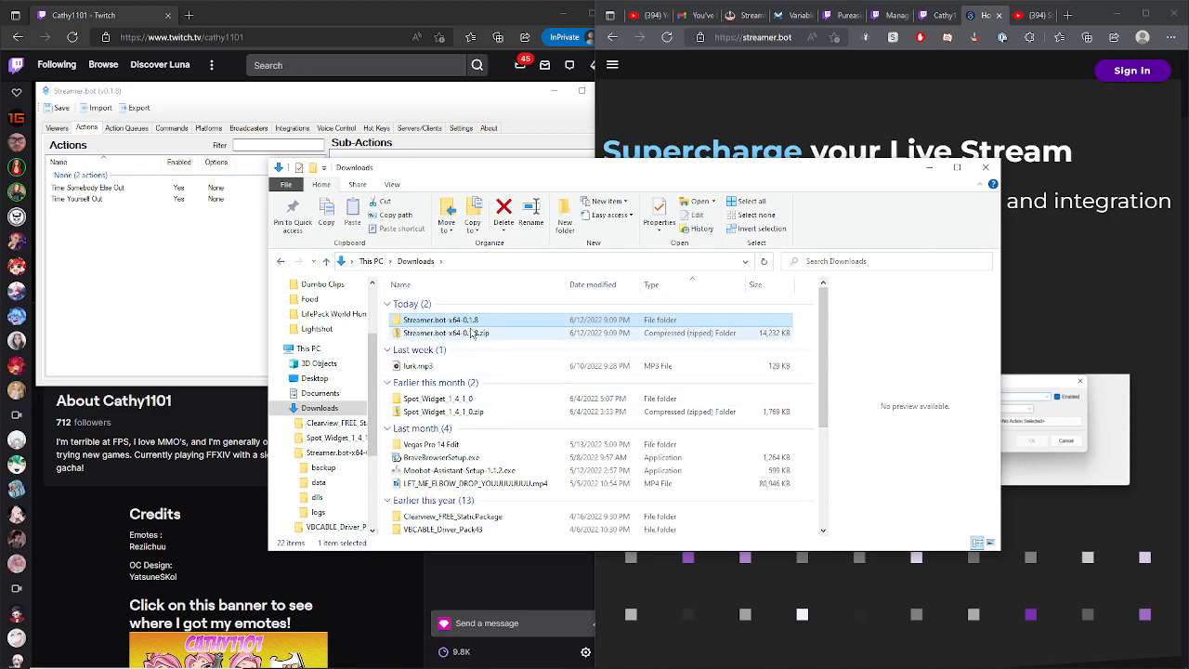
pyautogui.click(528, 334)
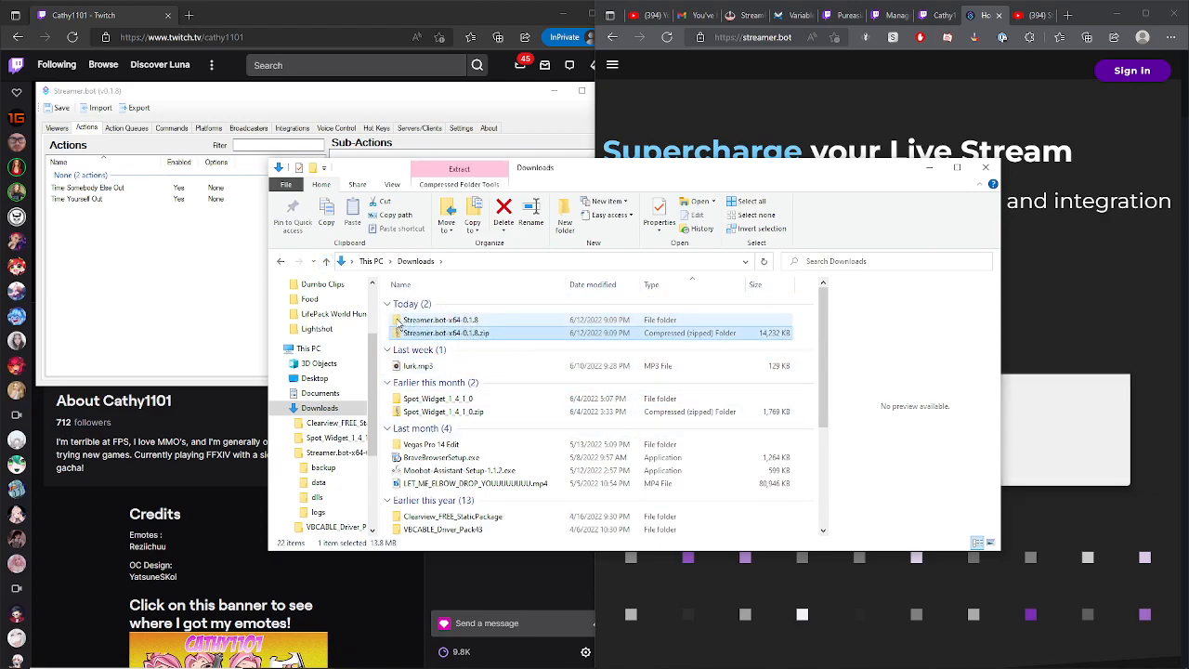
pyautogui.doubleClick(413, 322)
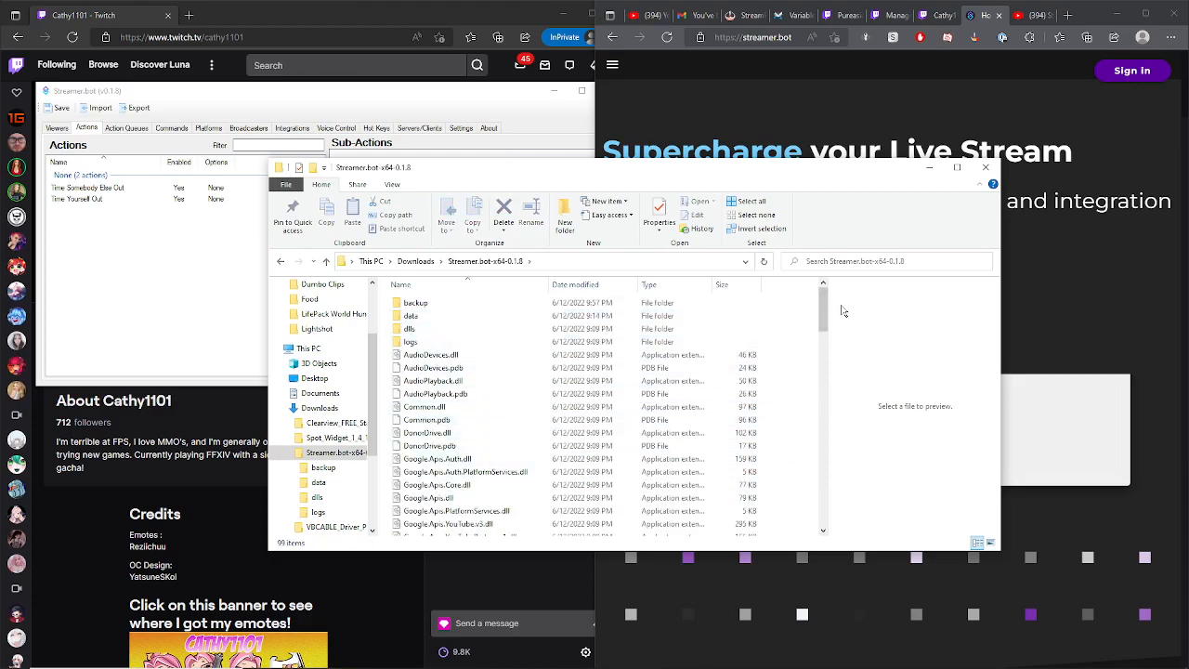
pyautogui.moveTo(823, 316); pyautogui.dragTo(817, 430)
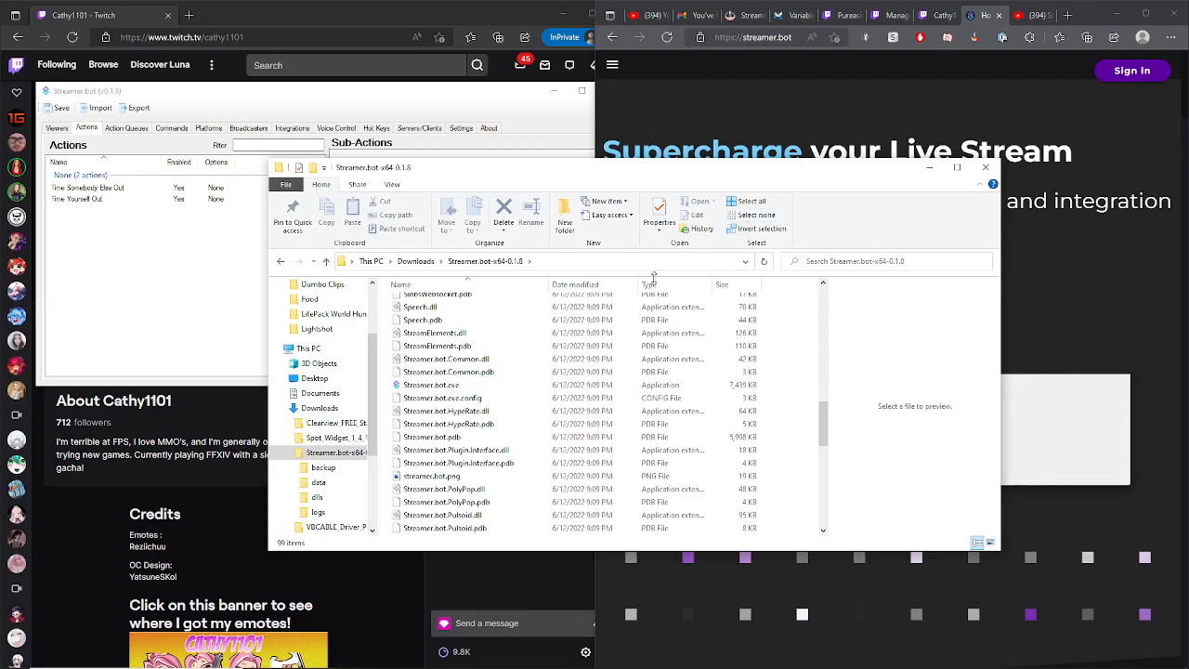
pyautogui.click(985, 170)
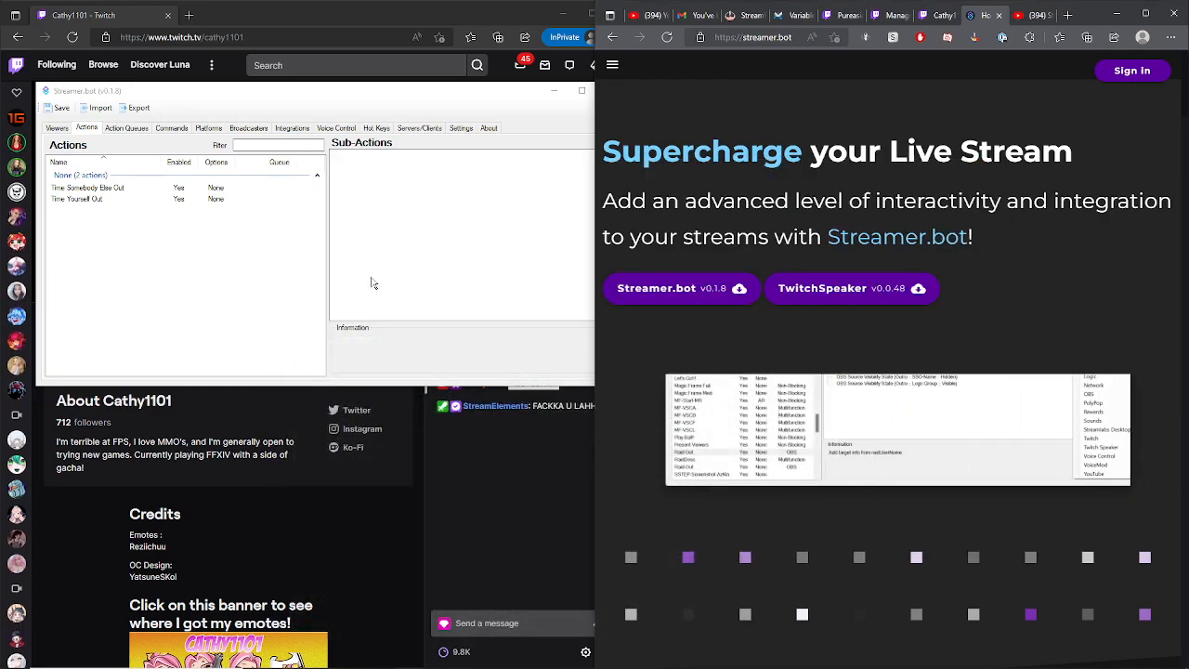
# - Open the Viewers list in Streamer.bot and inspect the listed chat users
pyautogui.click(54, 130)
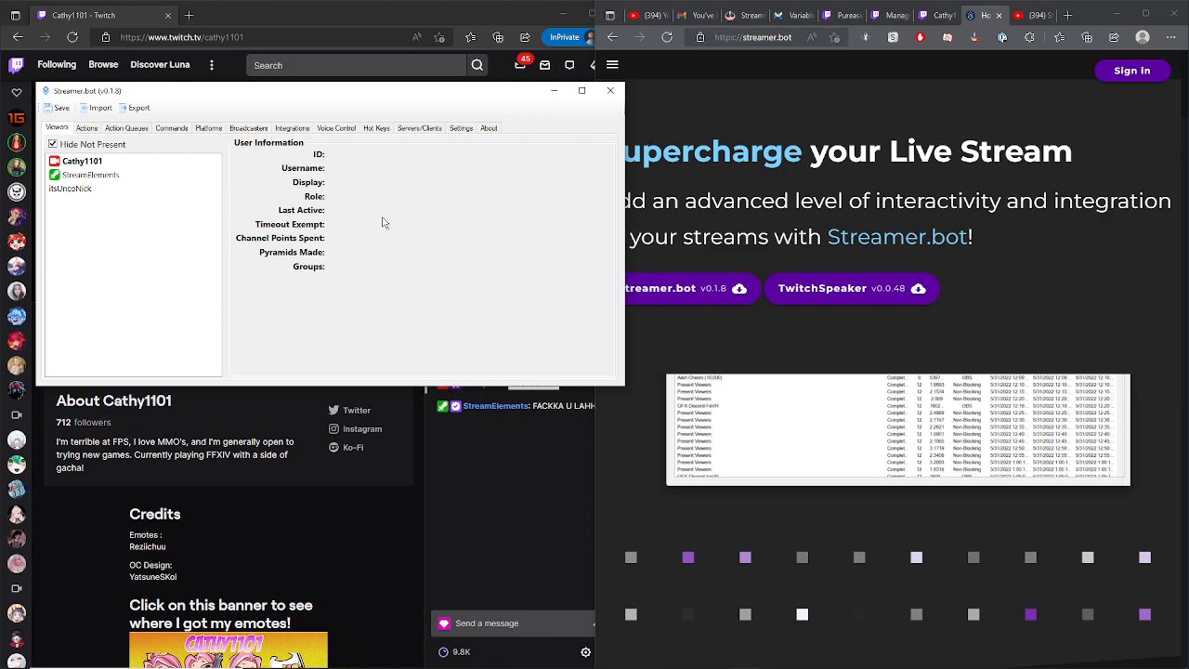
pyautogui.click(97, 163)
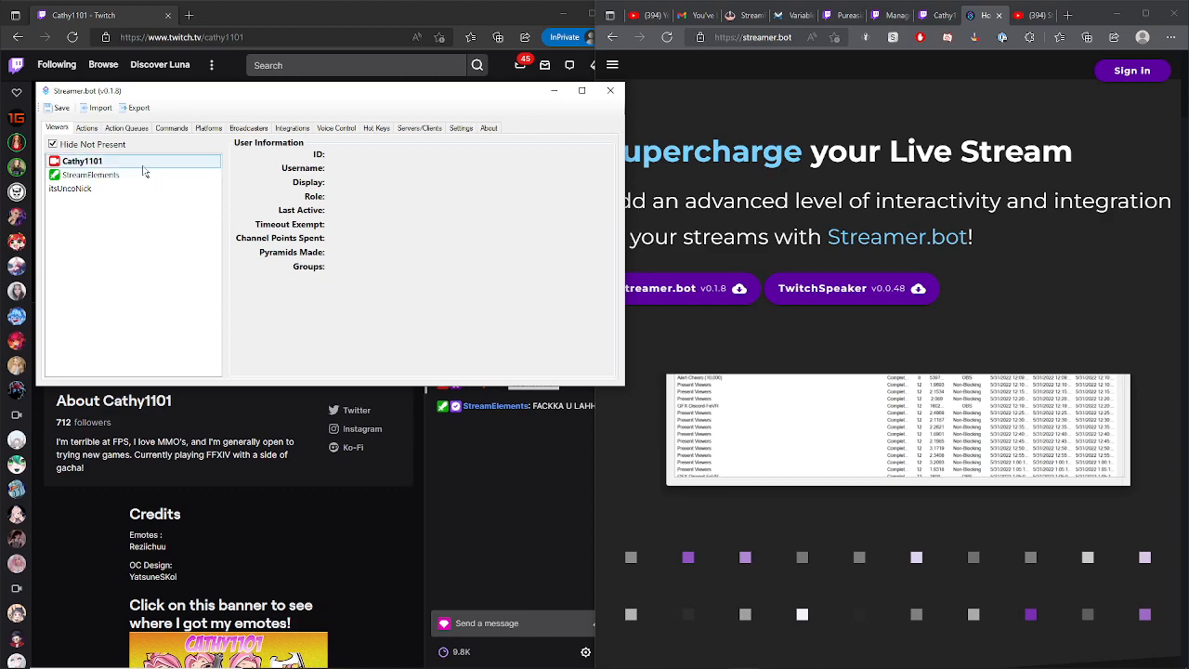
pyautogui.click(135, 177)
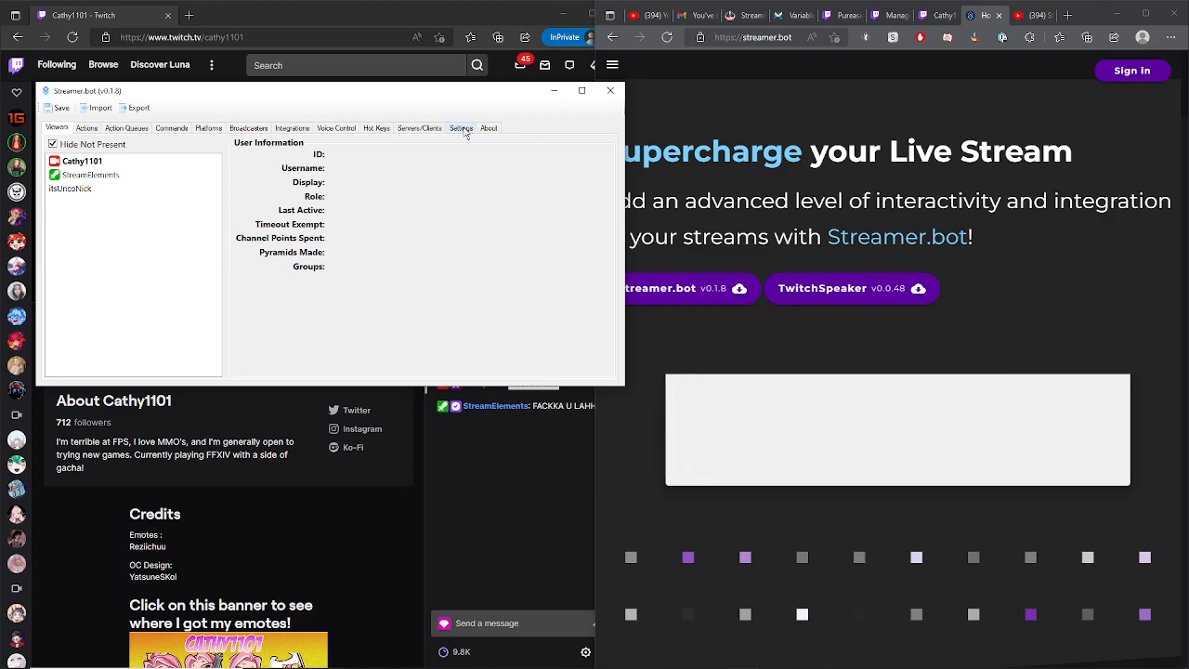
# - Review the Twitch platform settings, switching between the event action slots and the connected broadcaster account
pyautogui.click(210, 129)
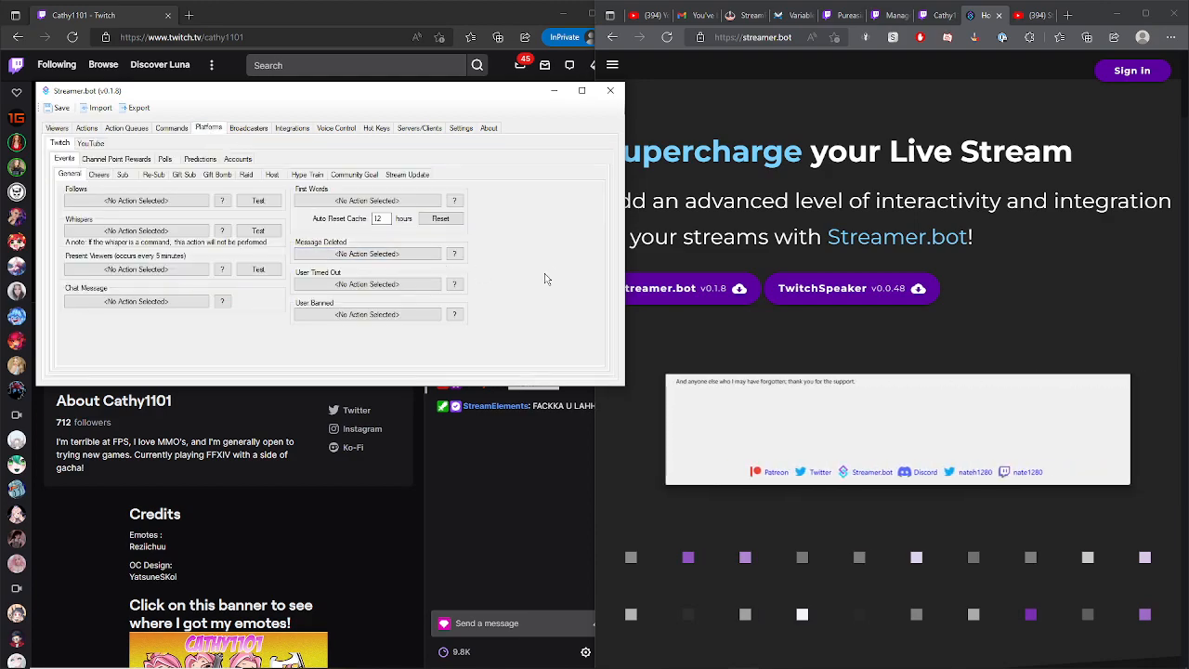
pyautogui.moveTo(1150, 663)
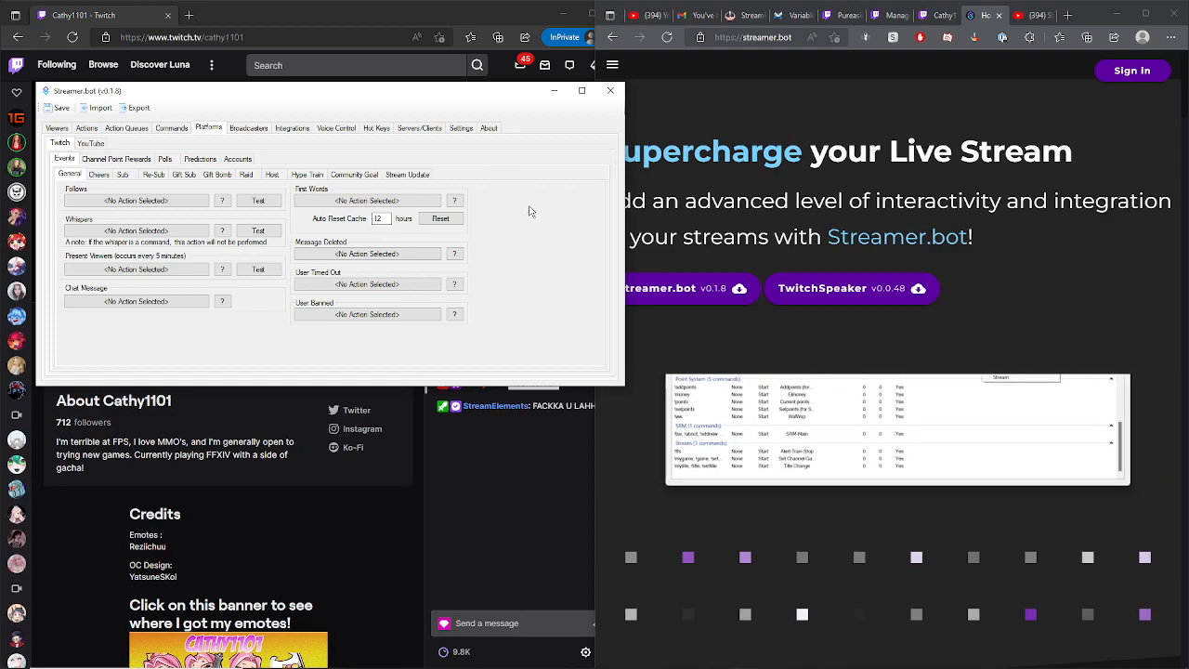
pyautogui.click(248, 163)
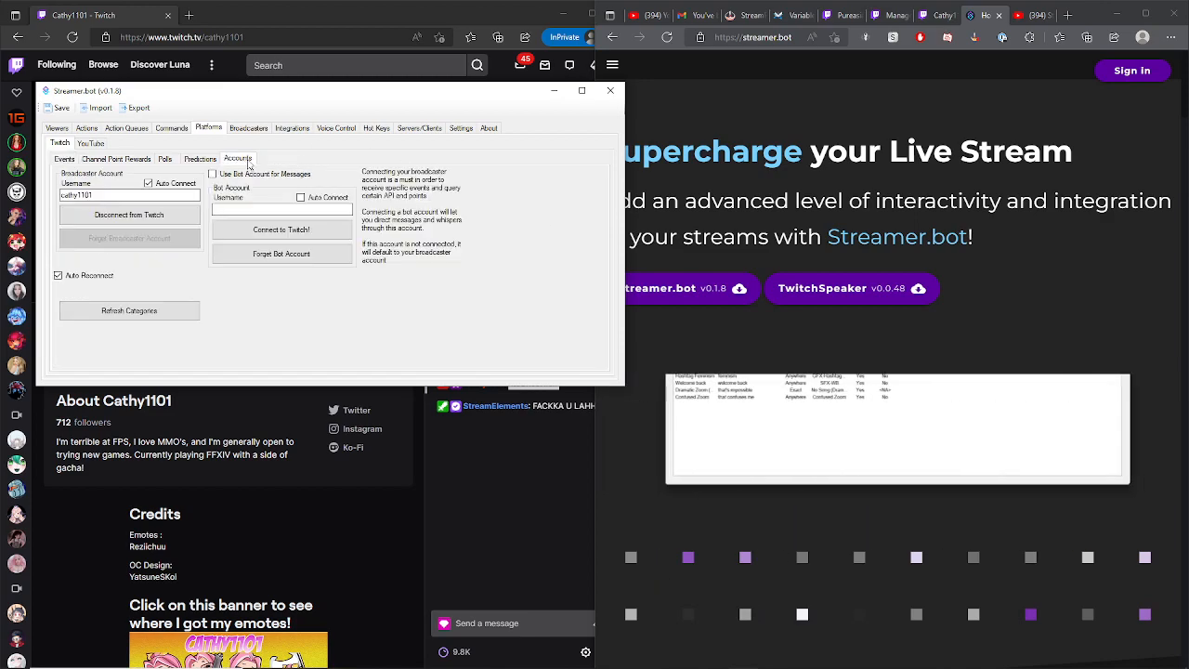
pyautogui.click(65, 160)
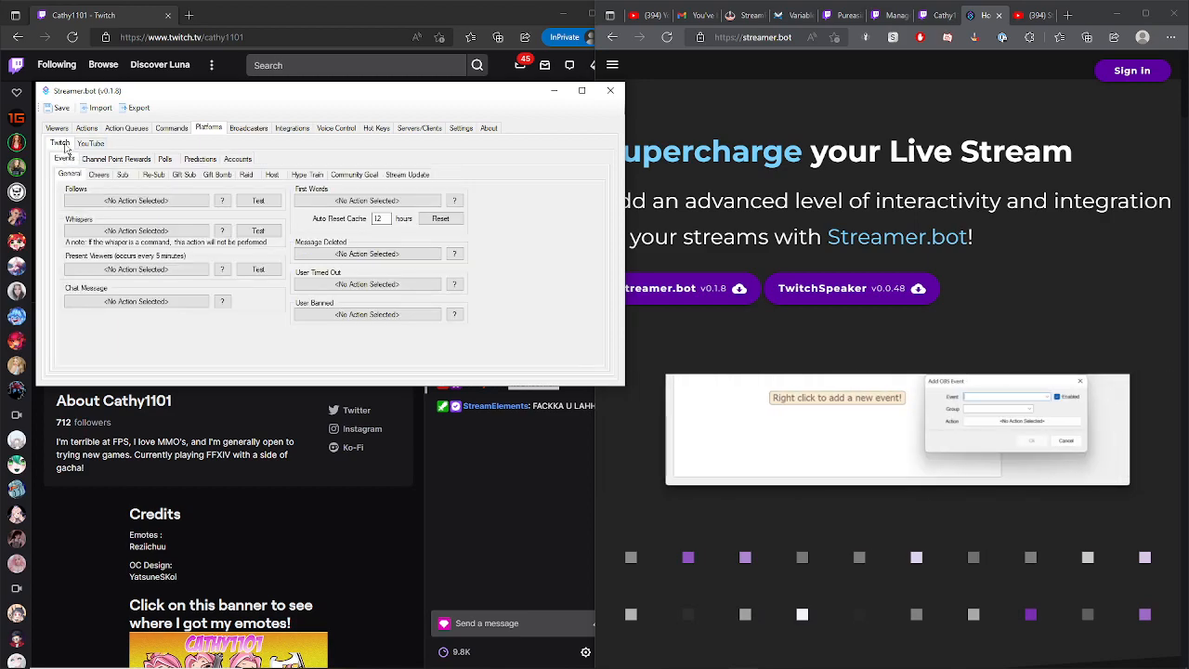
pyautogui.click(239, 160)
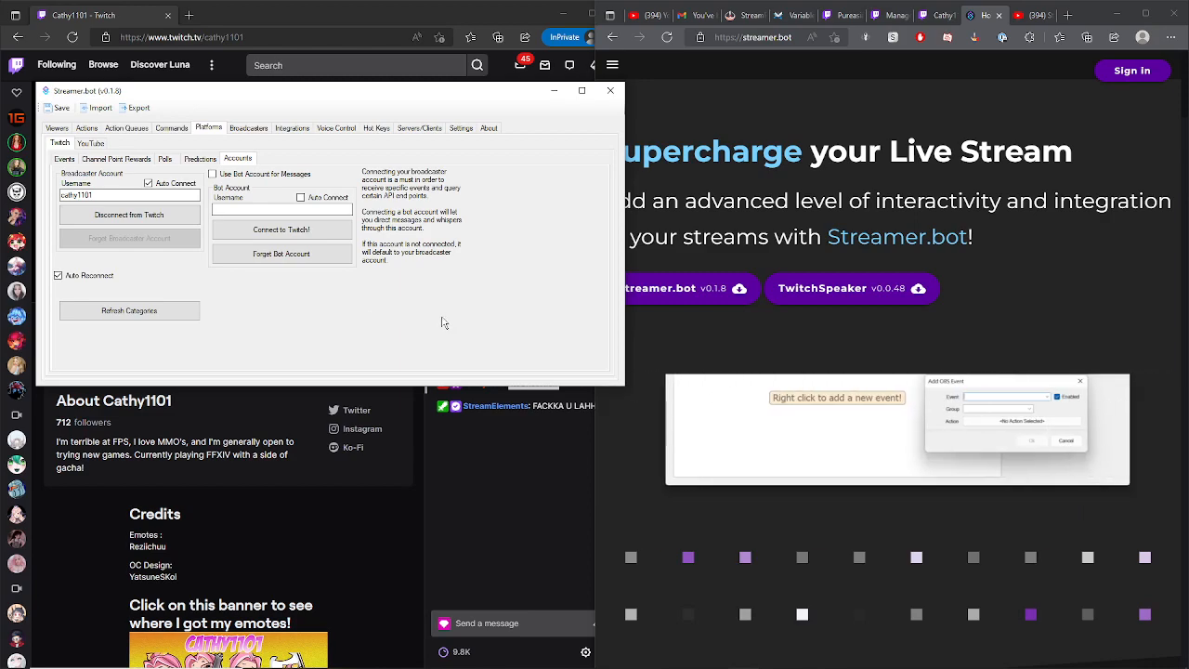
# - Examine the Commands list, then compare the Twitch accounts settings with the channel point rewards and their assigned actions
pyautogui.click(172, 128)
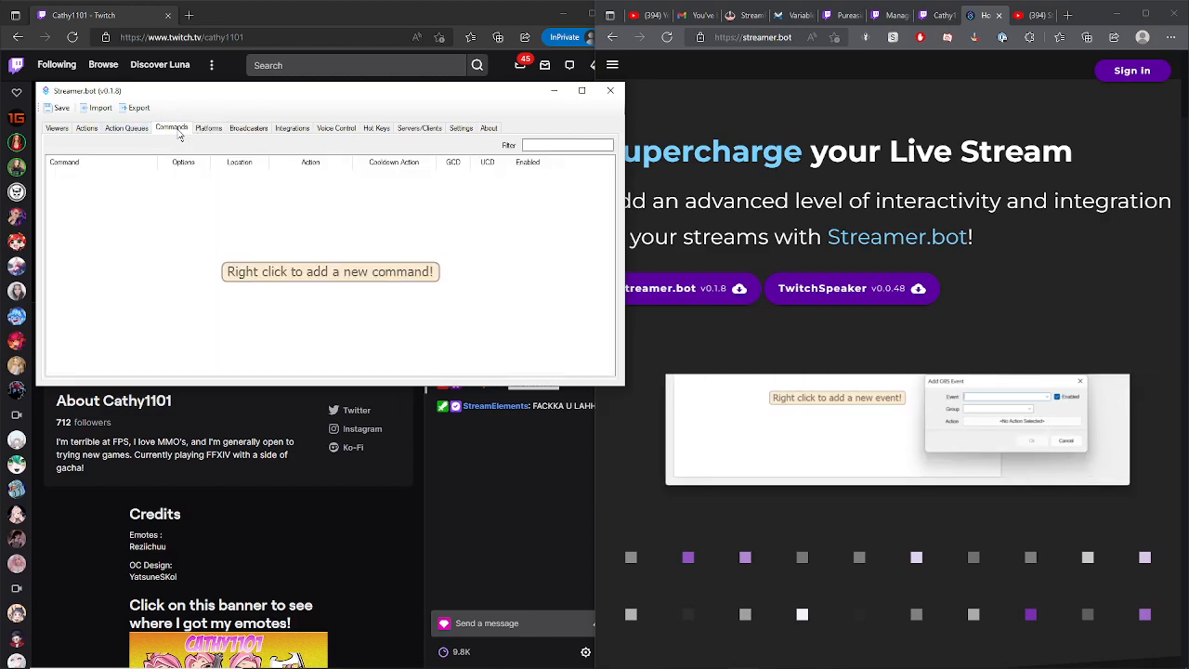
pyautogui.click(207, 130)
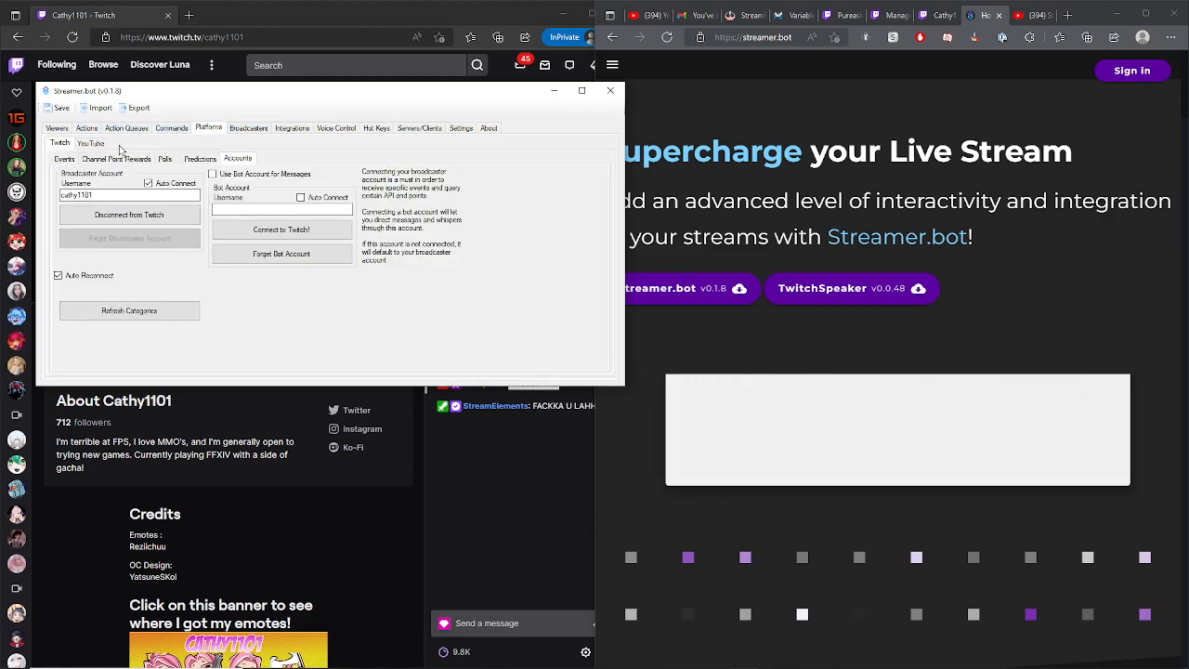
pyautogui.click(65, 160)
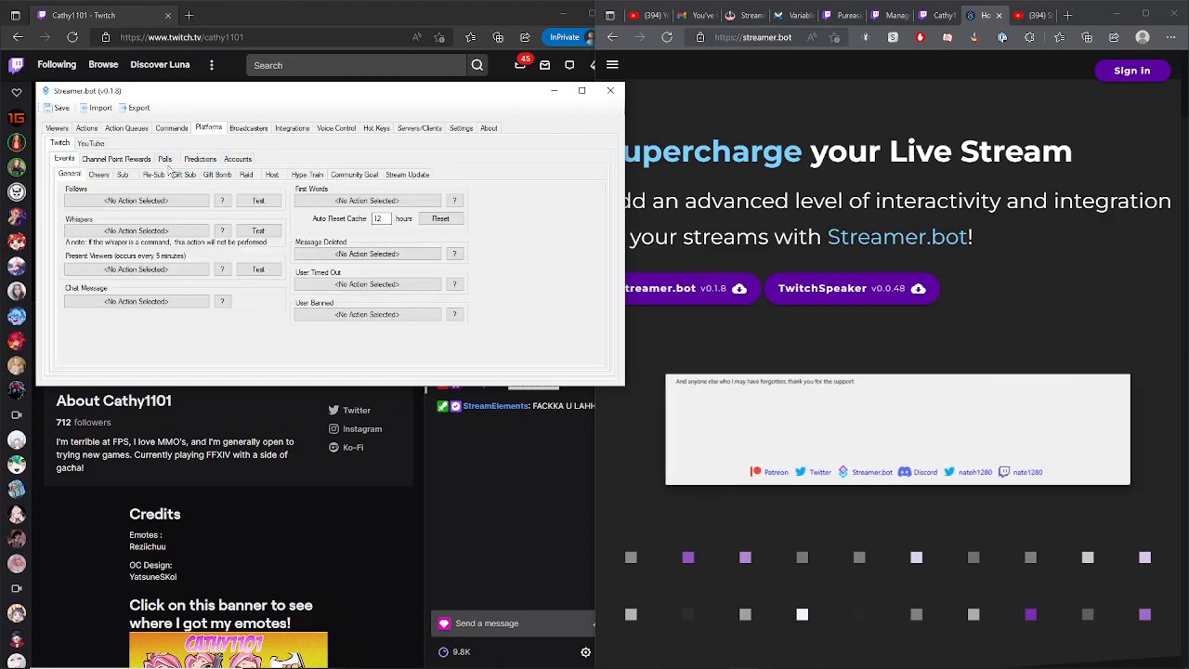
pyautogui.click(116, 163)
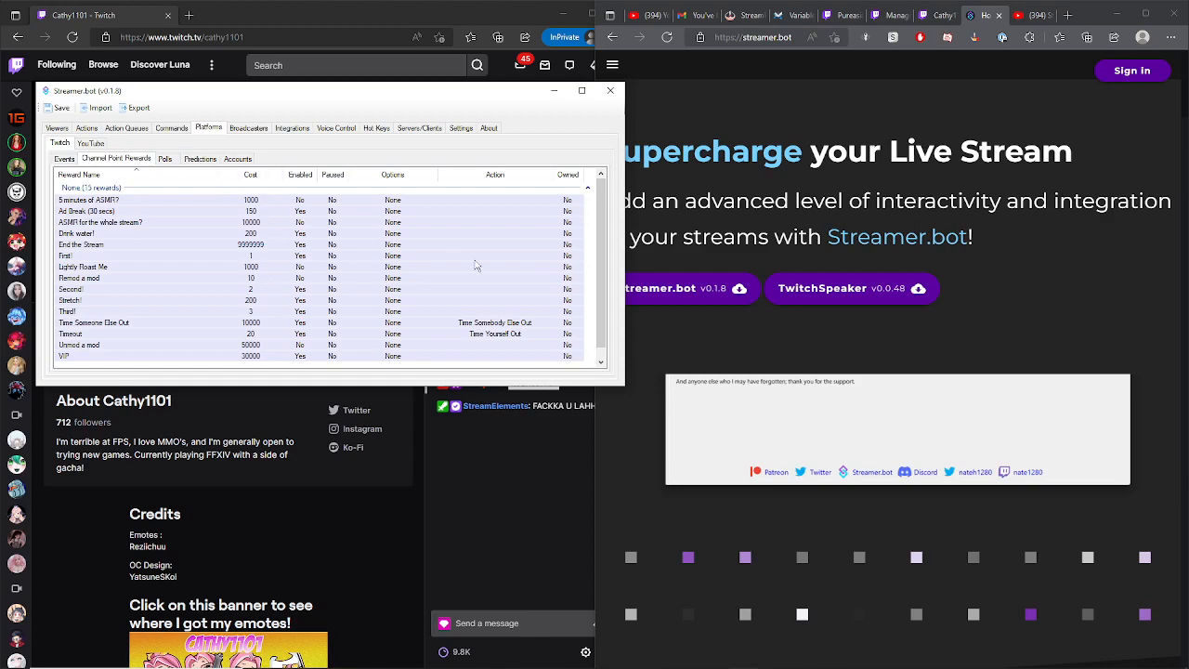
pyautogui.moveTo(602, 247); pyautogui.dragTo(598, 222)
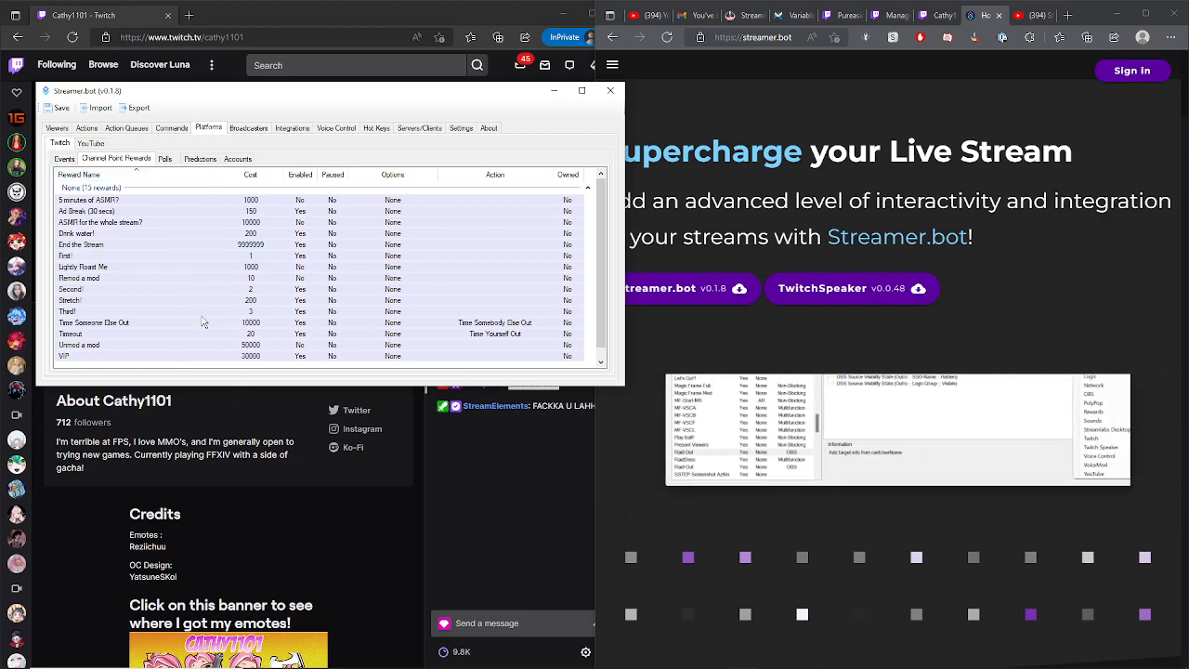
pyautogui.click(238, 159)
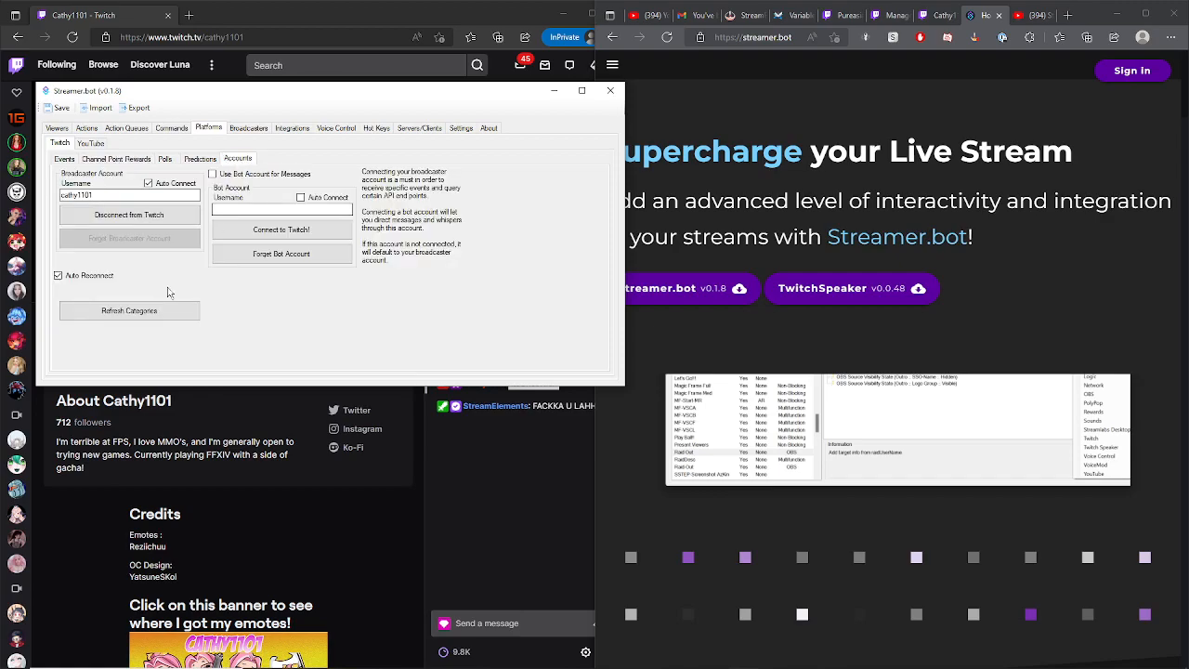
pyautogui.click(116, 159)
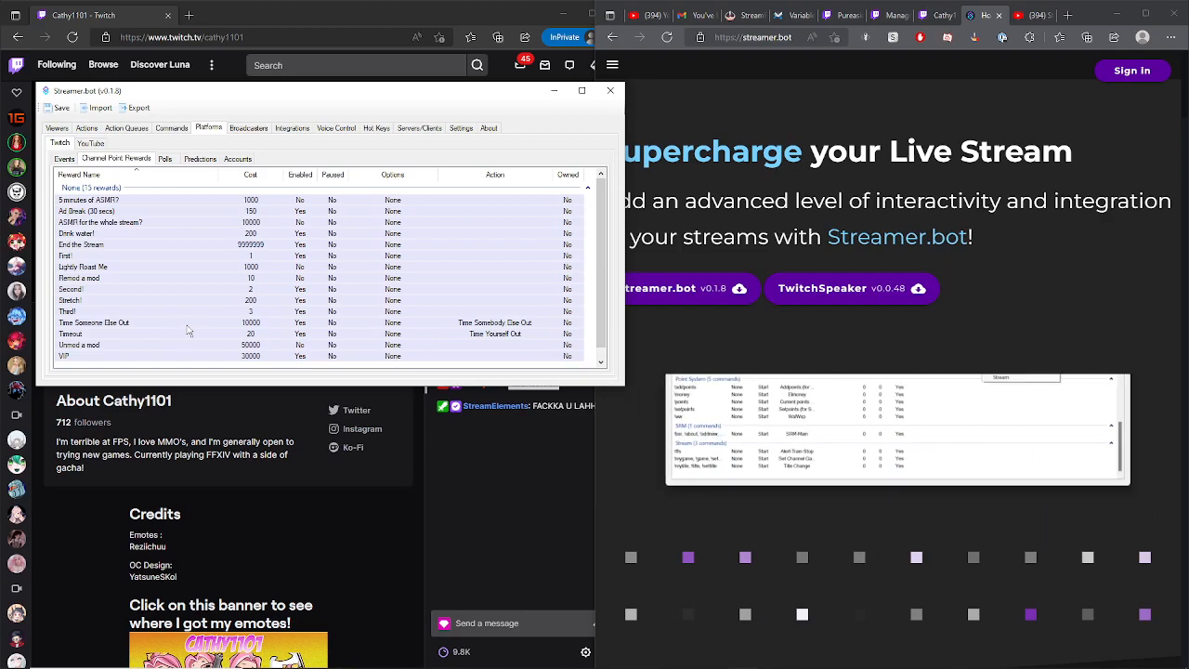
# - Examine the channel point rewards list, selecting each reward to compare their costs and assigned actions
pyautogui.click(496, 325)
pyautogui.click(503, 332)
pyautogui.click(497, 326)
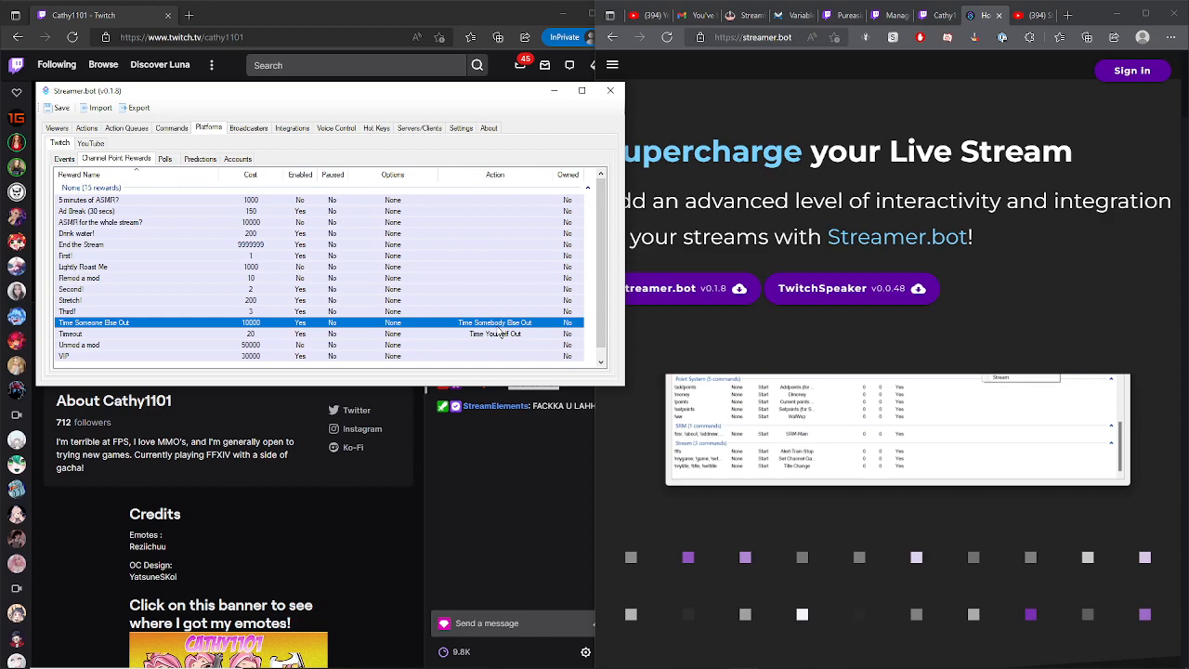
pyautogui.click(568, 300)
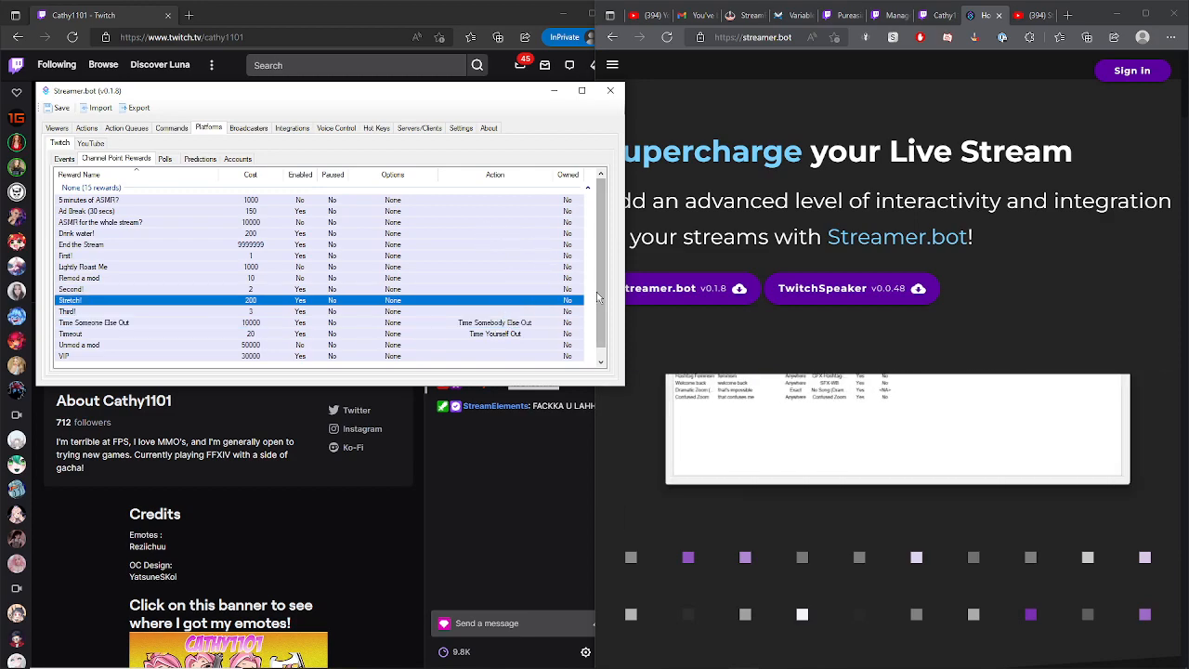
pyautogui.click(116, 200)
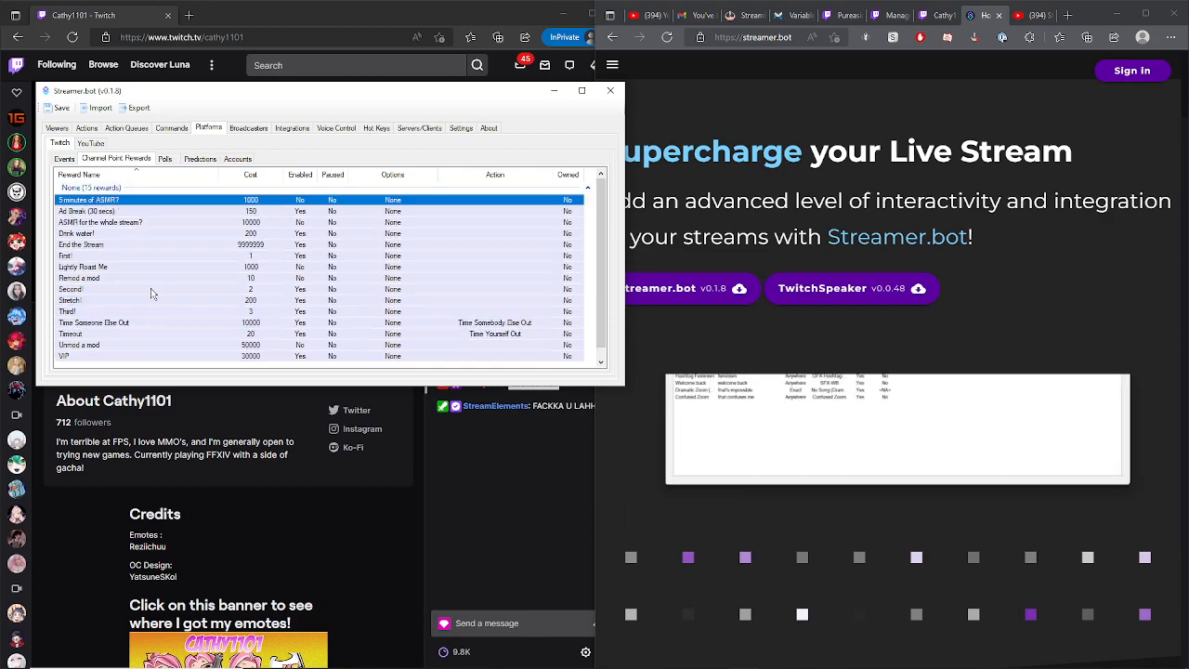
pyautogui.click(154, 310)
pyautogui.click(165, 344)
pyautogui.click(177, 356)
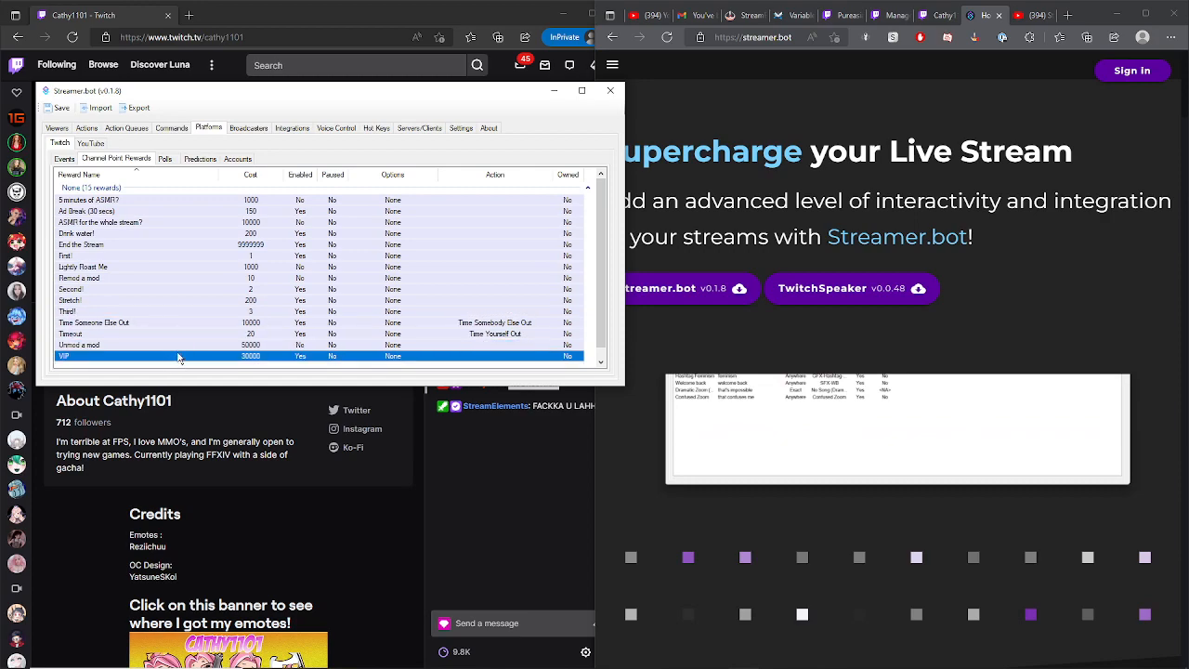
pyautogui.click(156, 322)
pyautogui.click(160, 333)
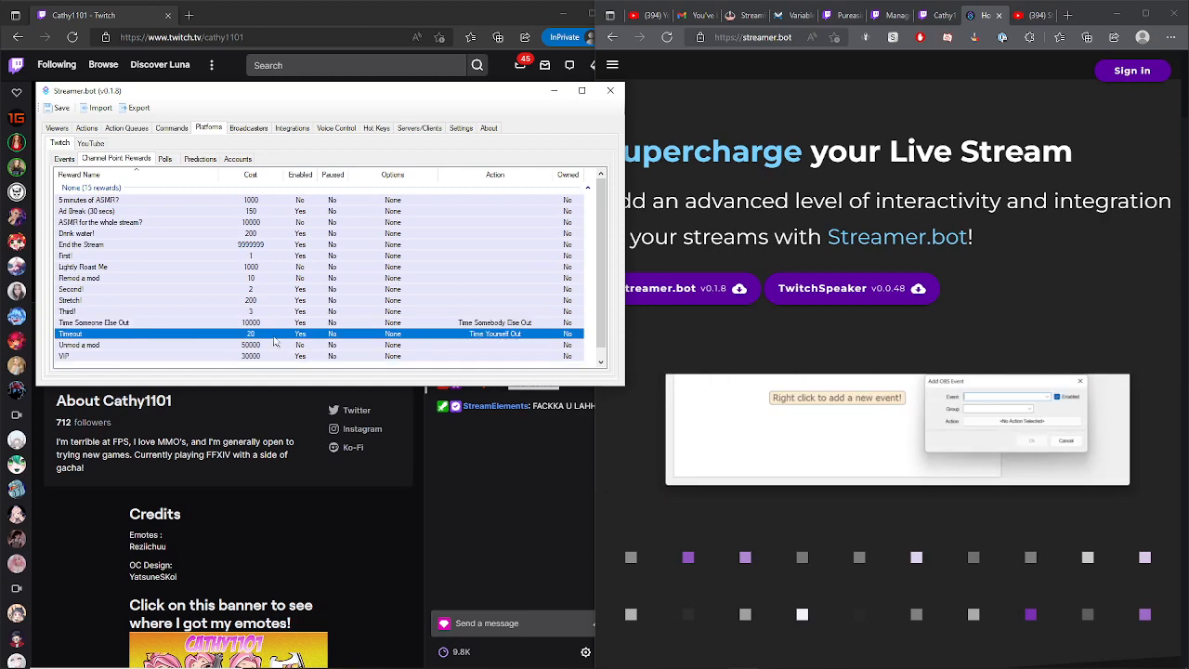
# - Review the Twitch chat history of Timeout and Time Someone Else Out redemptions, then return to Streamer.bot
pyautogui.click(519, 494)
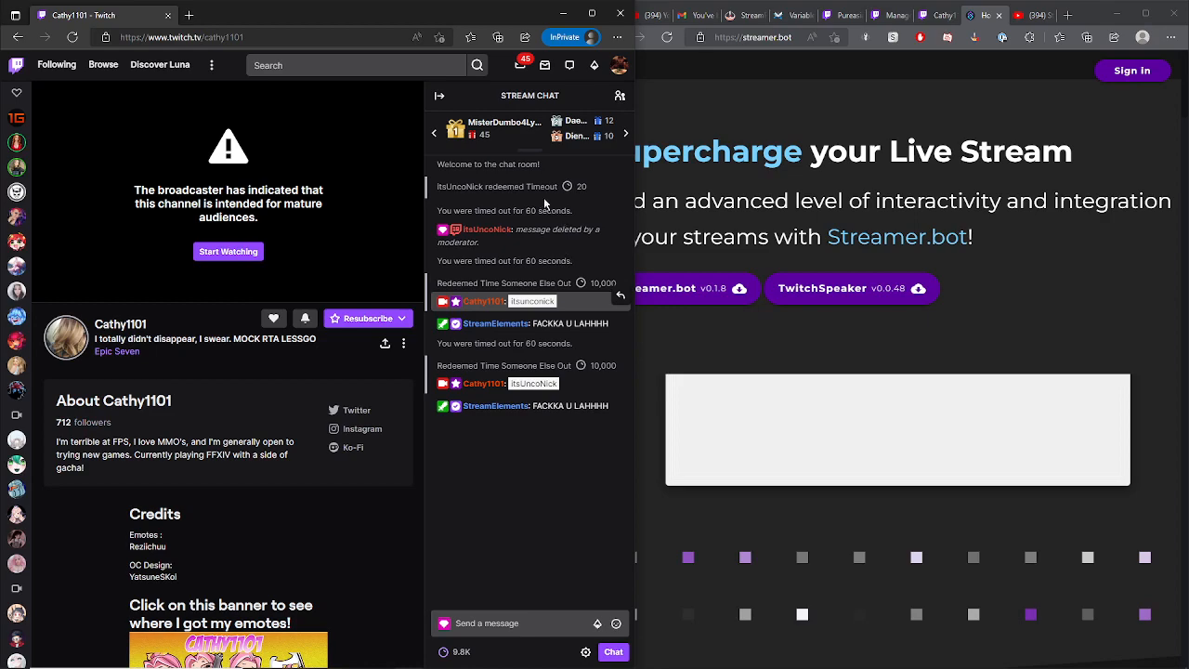
pyautogui.moveTo(572, 213); pyautogui.dragTo(436, 183)
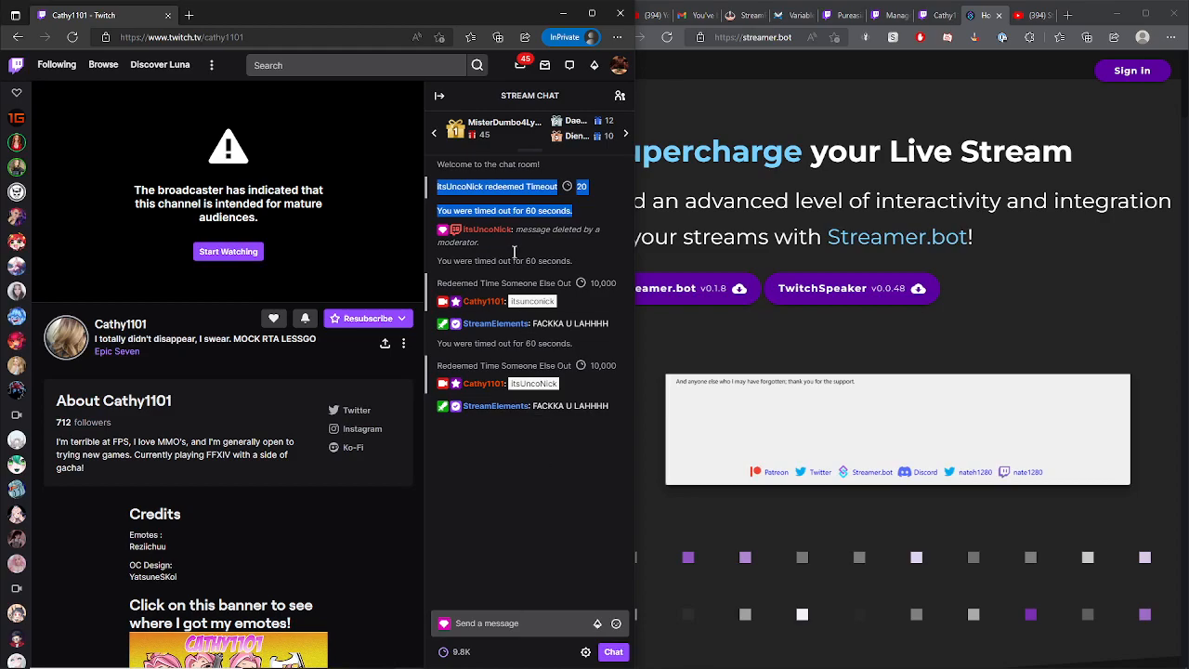
pyautogui.click(522, 485)
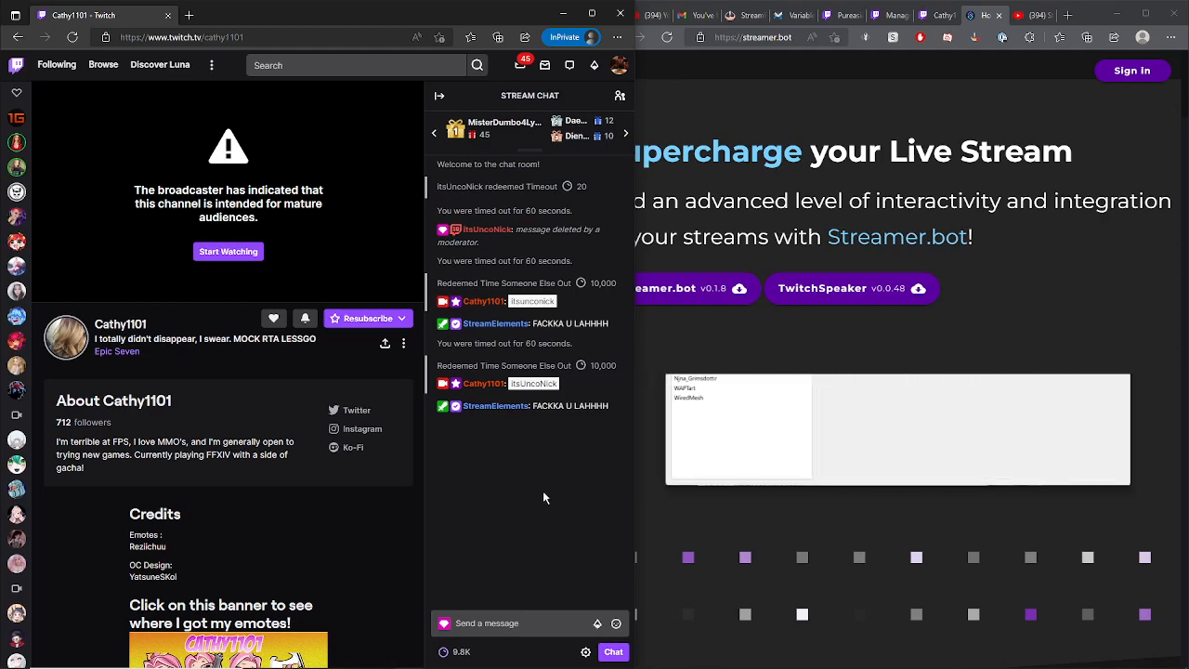
pyautogui.hotkey('alt', 'Tab')
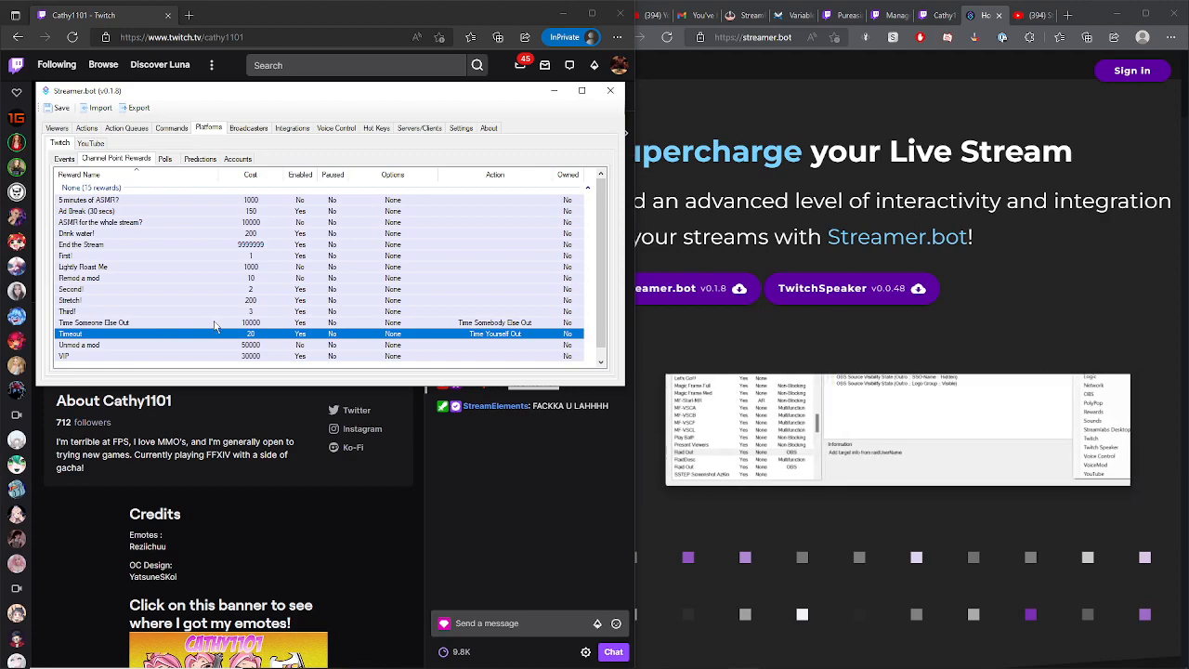
# - Select the Time Someone Else Out reward and inspect the linked Time Somebody Else Out action and its sub-action
pyautogui.click(215, 324)
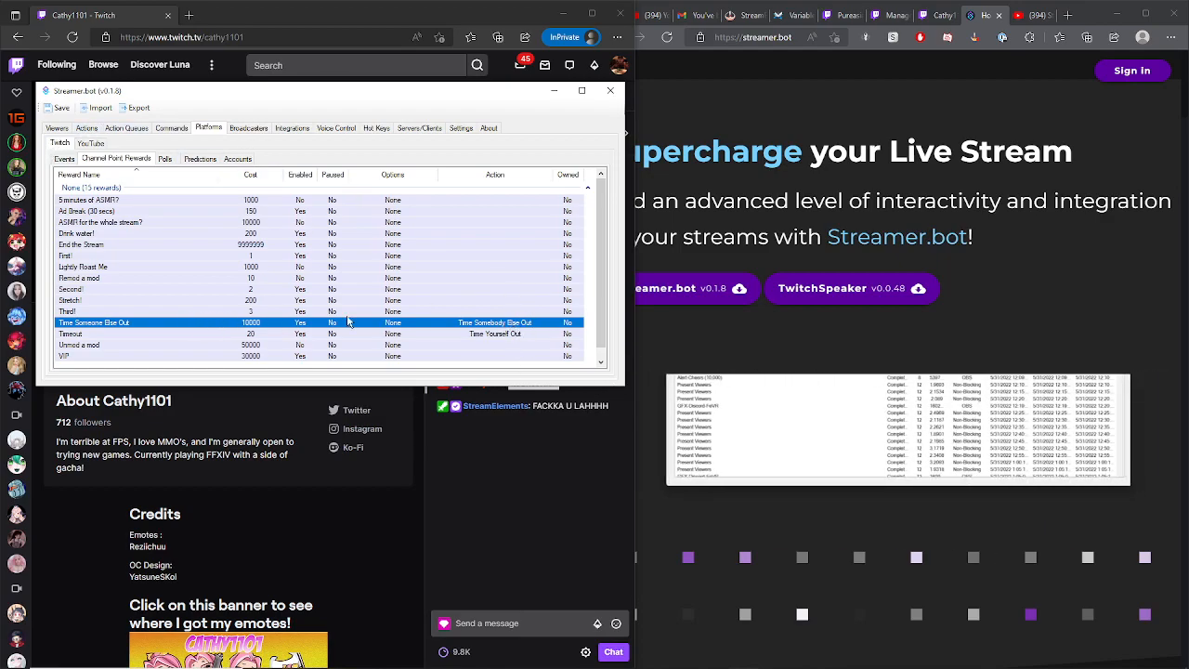
pyautogui.click(86, 127)
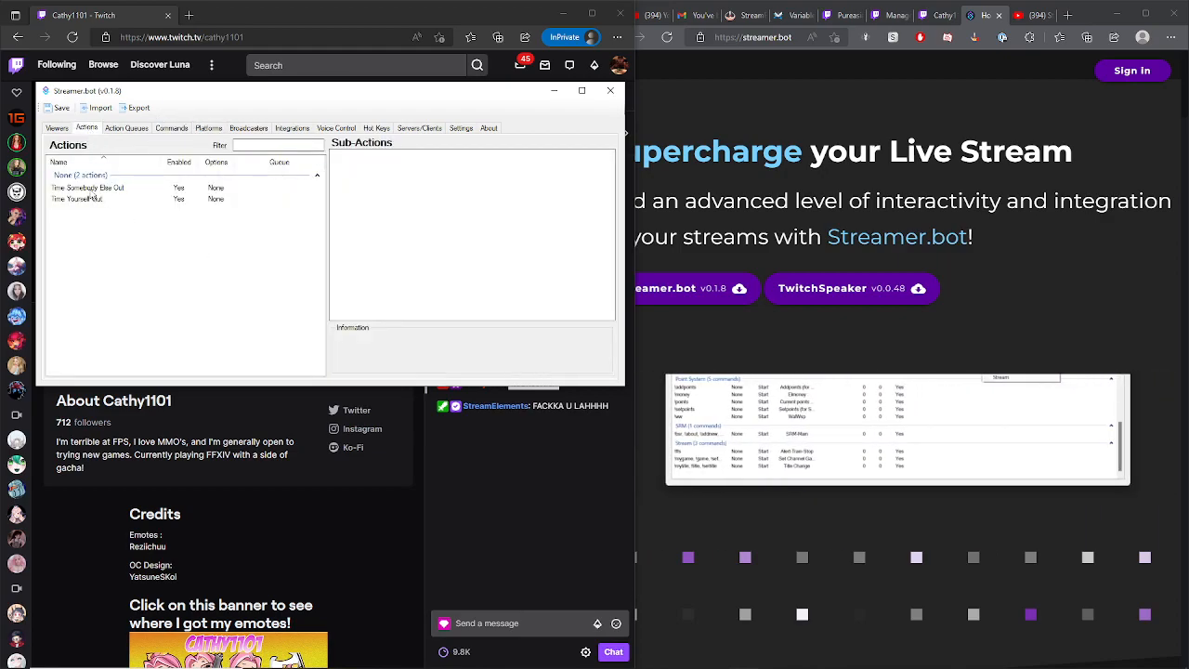
pyautogui.click(93, 190)
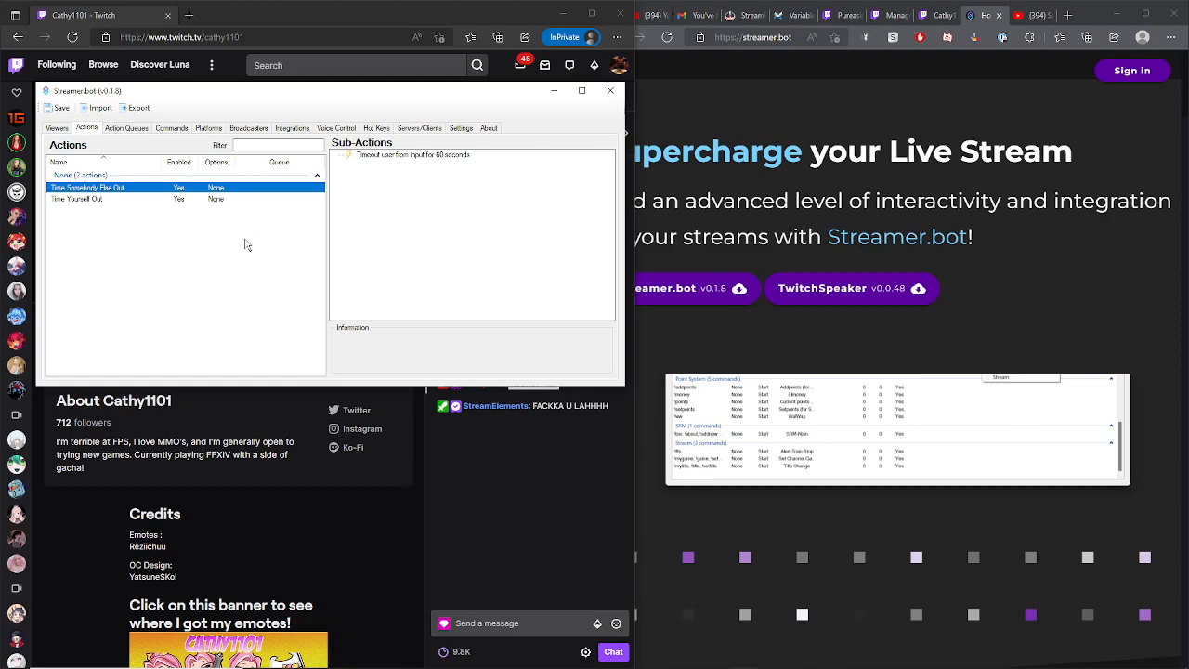
# - Add a new action named Time Someone Else Out and select it
pyautogui.rightClick(119, 193)
pyautogui.click(89, 244)
pyautogui.rightClick(105, 223)
pyautogui.click(96, 227)
pyautogui.rightClick(119, 223)
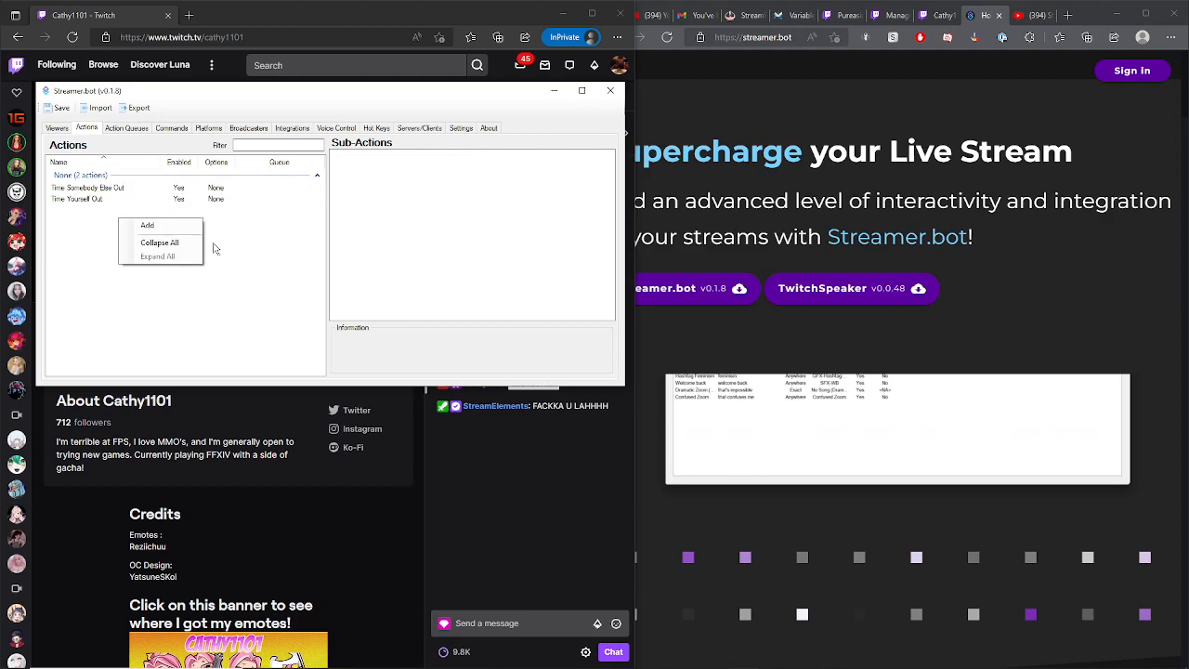
pyautogui.click(182, 227)
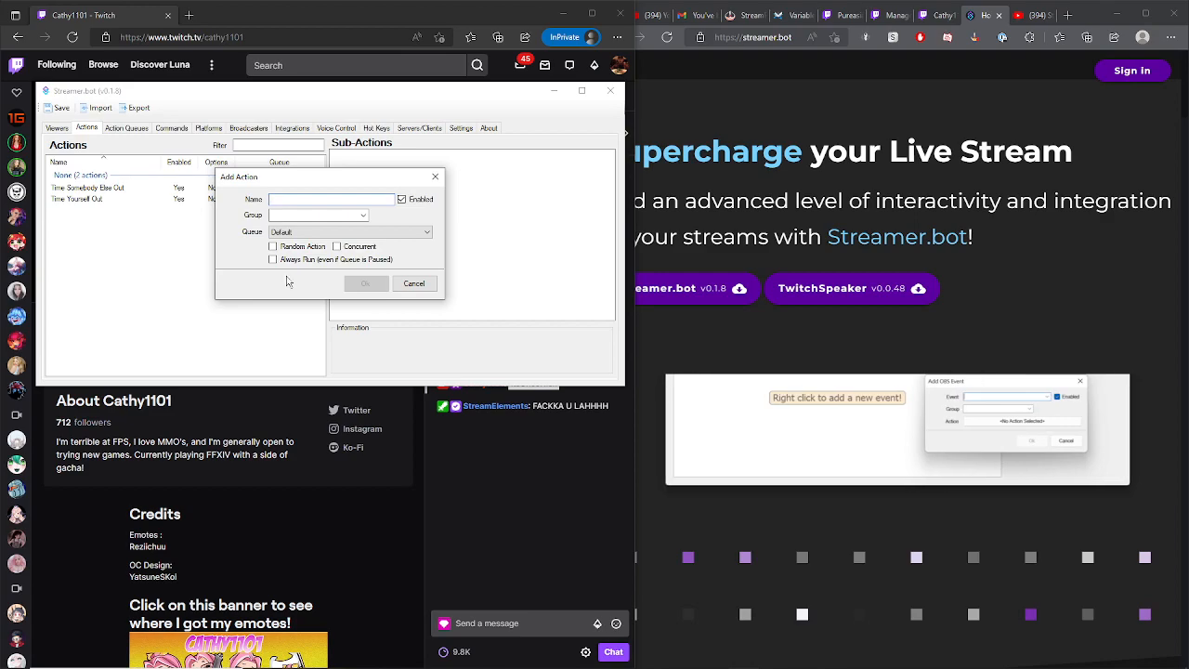
pyautogui.write('Time Someone Else Out')
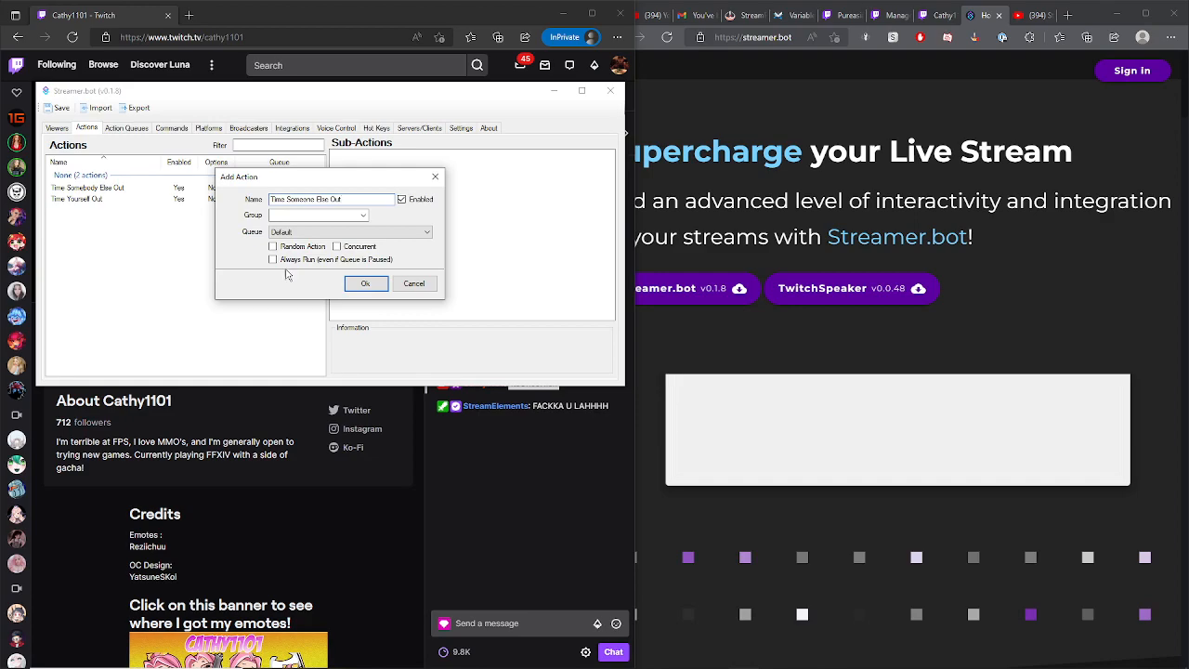
pyautogui.click(366, 283)
pyautogui.click(100, 200)
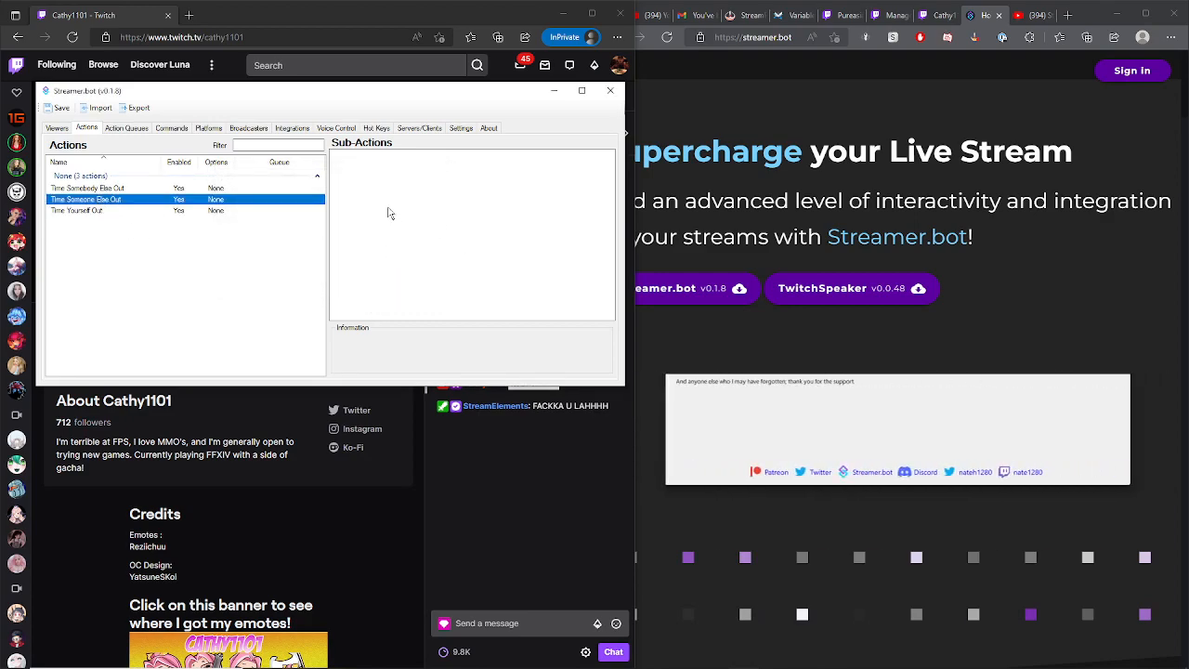
# - Add a sub-action group to the new action, then delete that group
pyautogui.click(377, 172)
pyautogui.rightClick(357, 181)
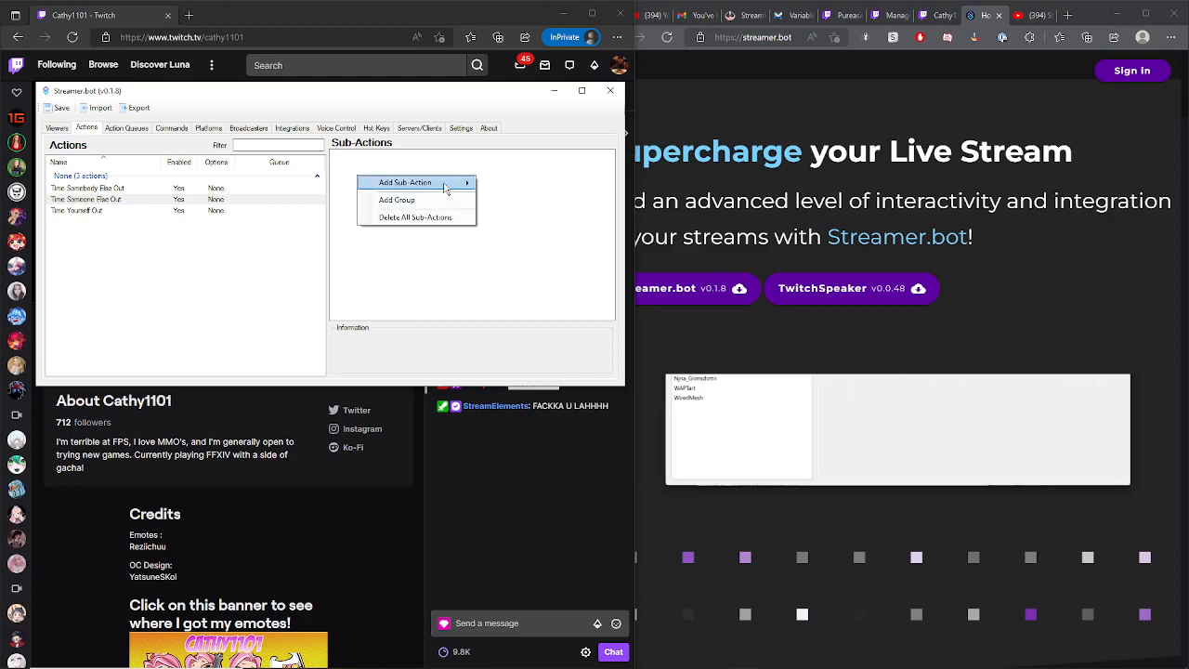
pyautogui.moveTo(445, 188)
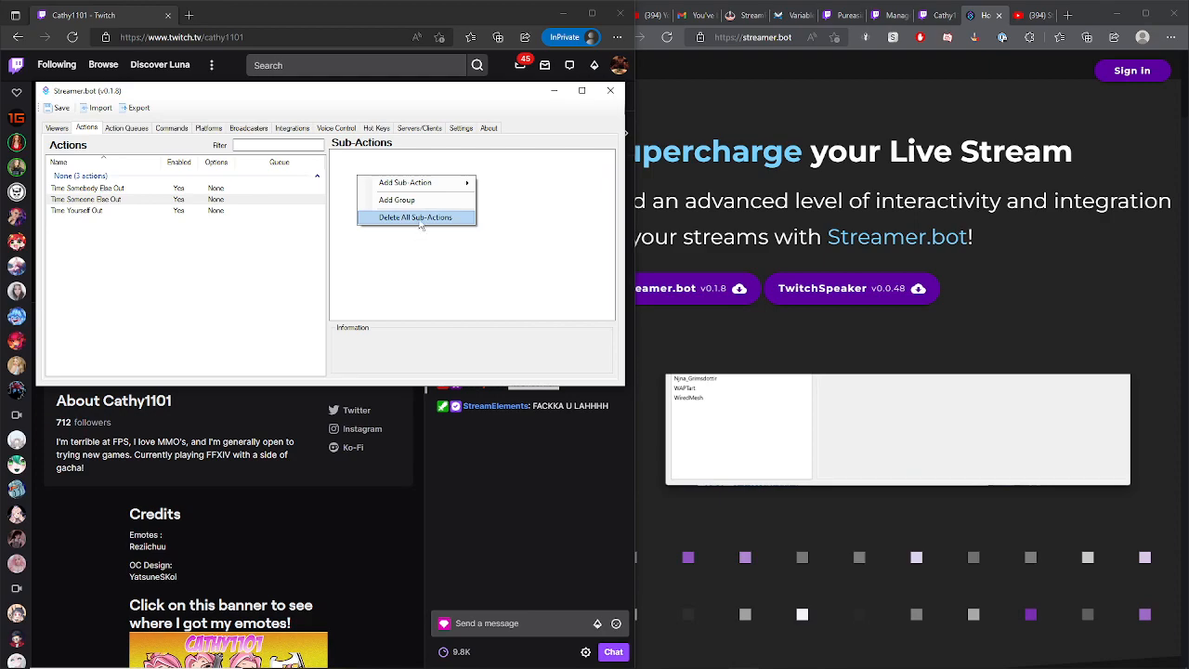
pyautogui.click(426, 202)
pyautogui.click(379, 155)
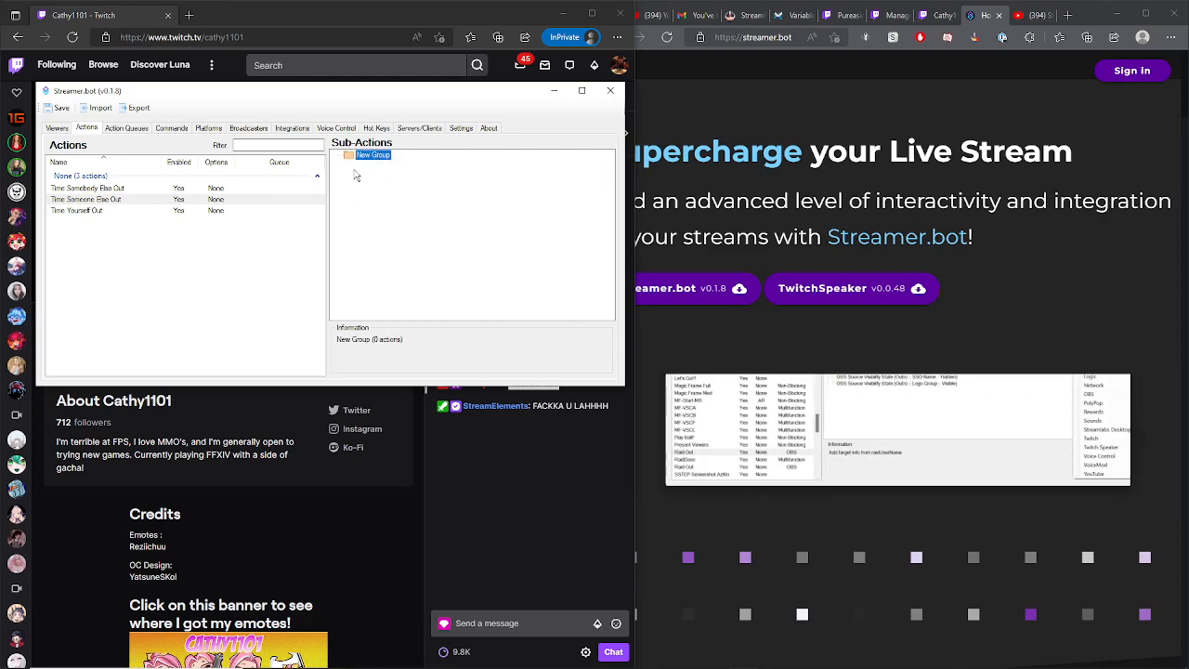
pyautogui.rightClick(354, 158)
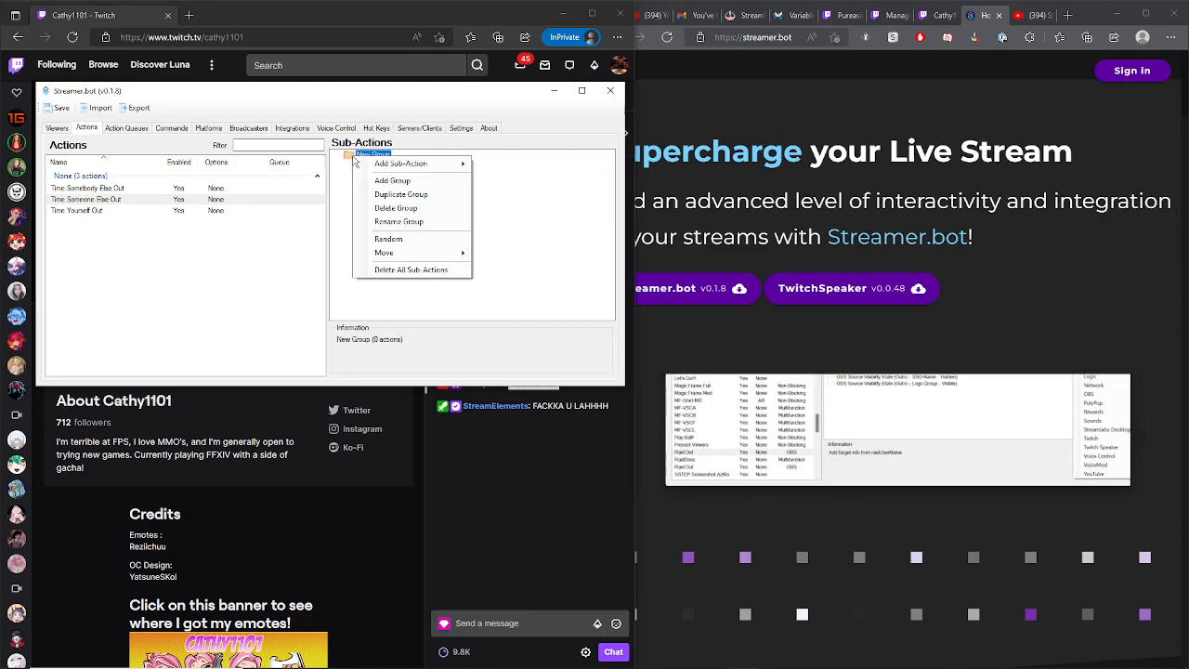
pyautogui.click(432, 209)
# - Add a Twitch Timeout User sub-action with type From Input and a duration of 60 seconds
pyautogui.rightClick(369, 177)
pyautogui.moveTo(456, 190)
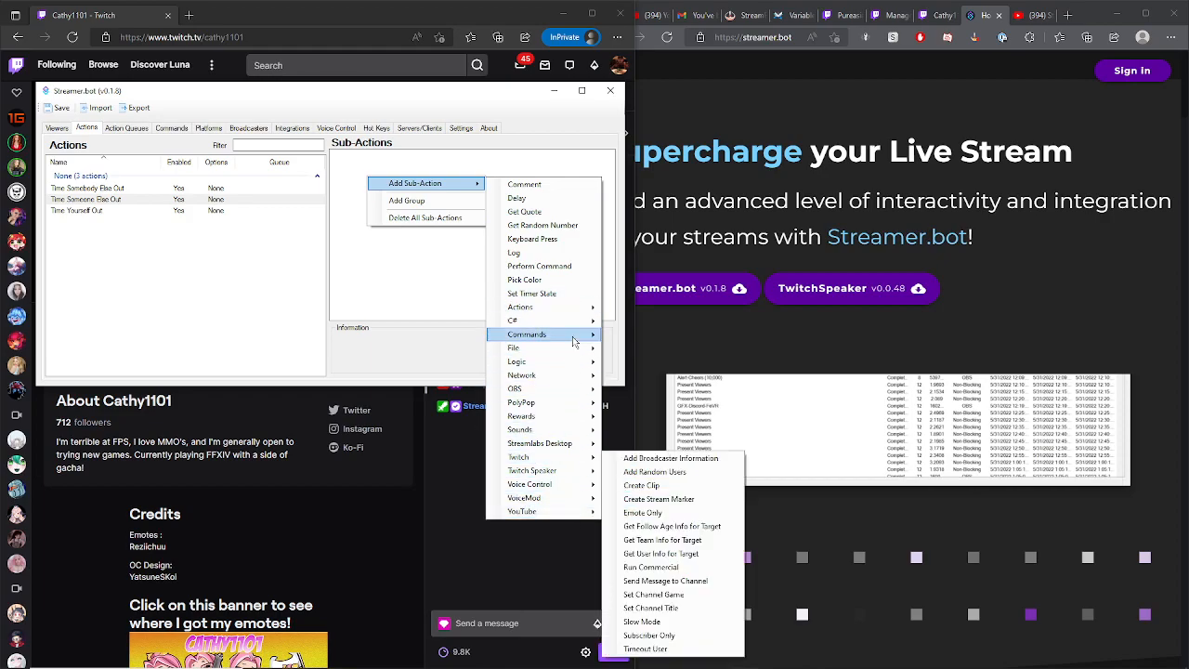
pyautogui.moveTo(581, 457)
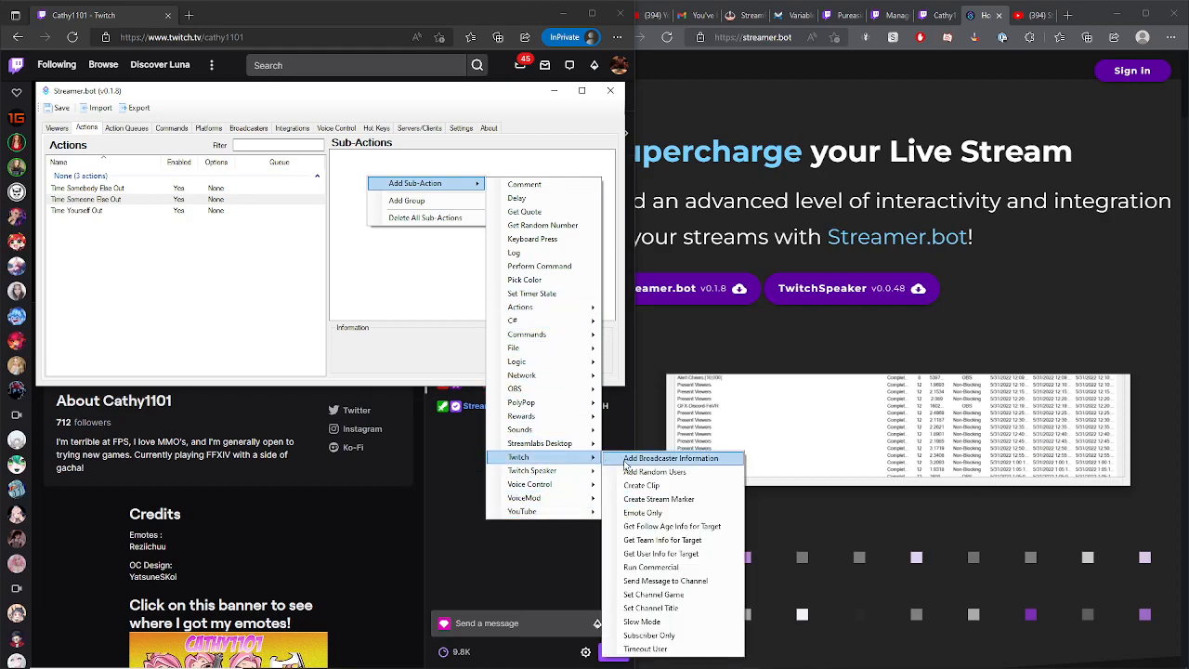
pyautogui.click(688, 649)
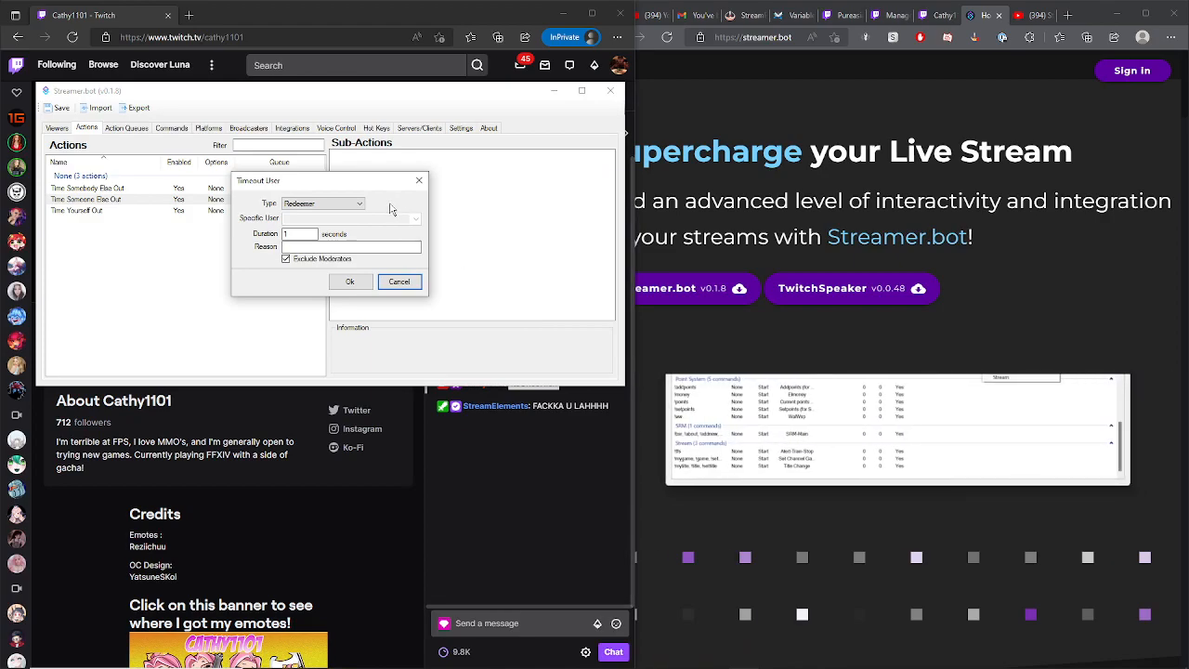
pyautogui.click(359, 203)
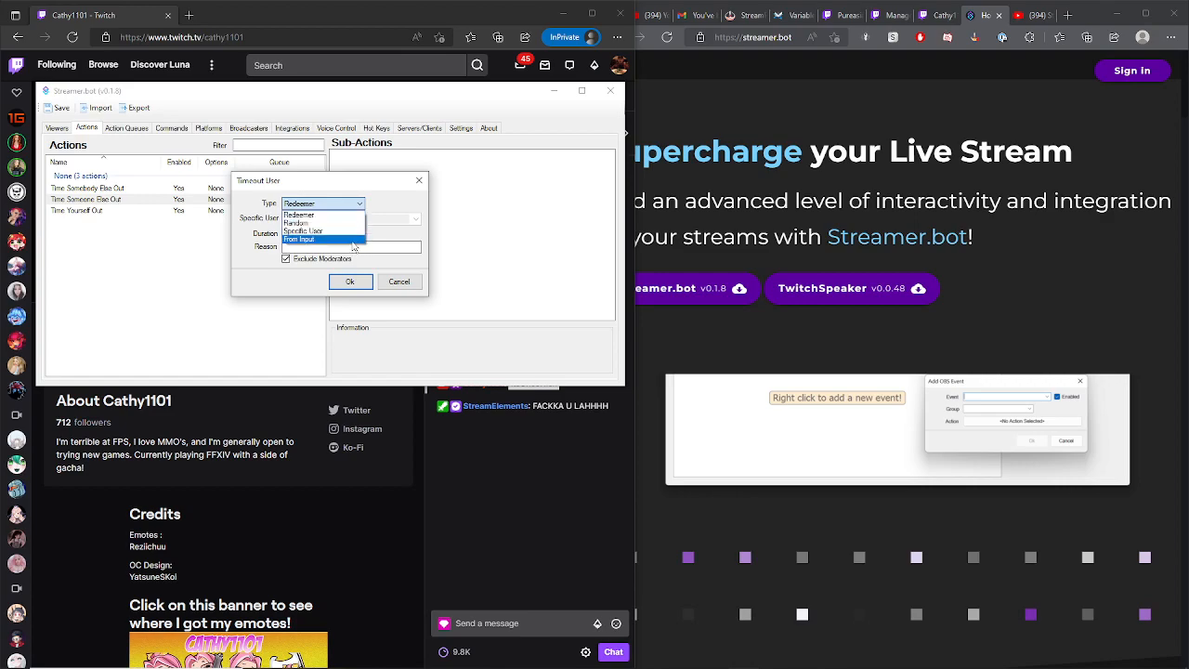
pyautogui.click(353, 240)
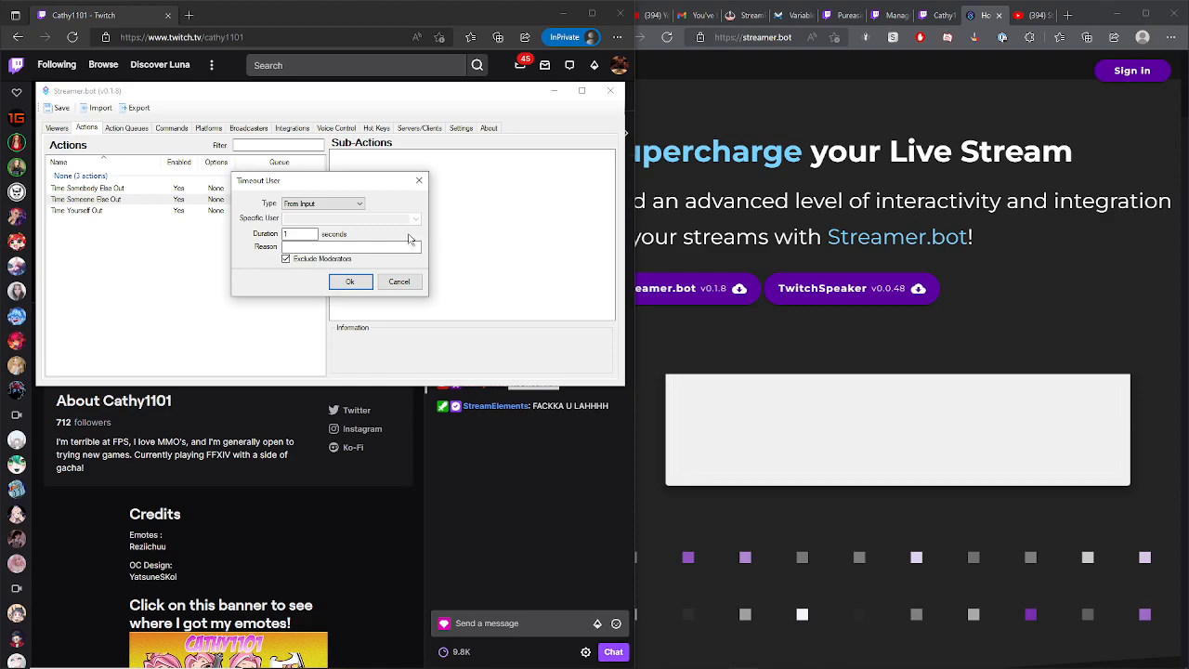
pyautogui.doubleClick(306, 234)
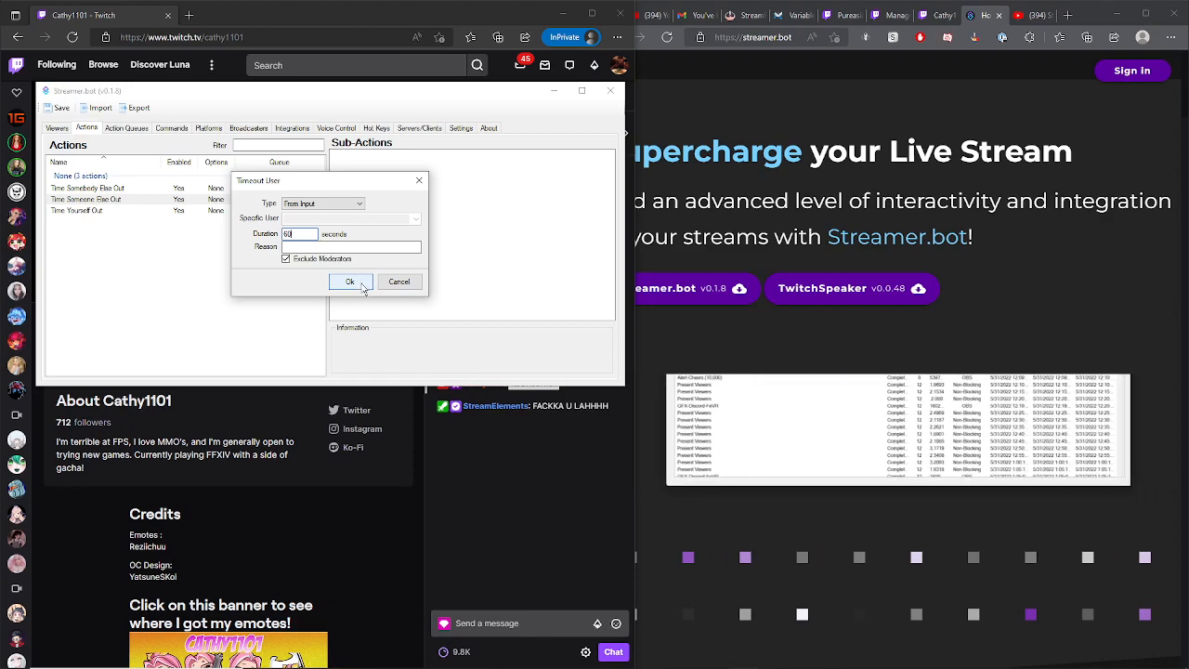
pyautogui.click(363, 286)
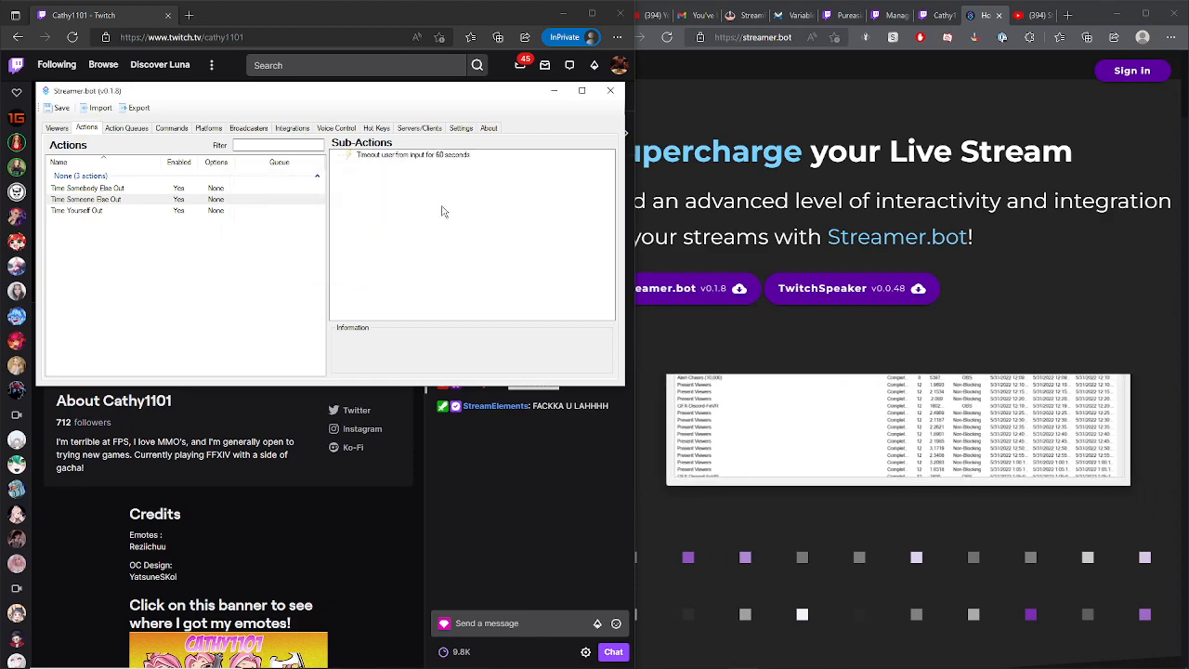
# - Inspect the new timeout sub-action's details
pyautogui.rightClick(397, 156)
pyautogui.click(371, 189)
pyautogui.click(415, 156)
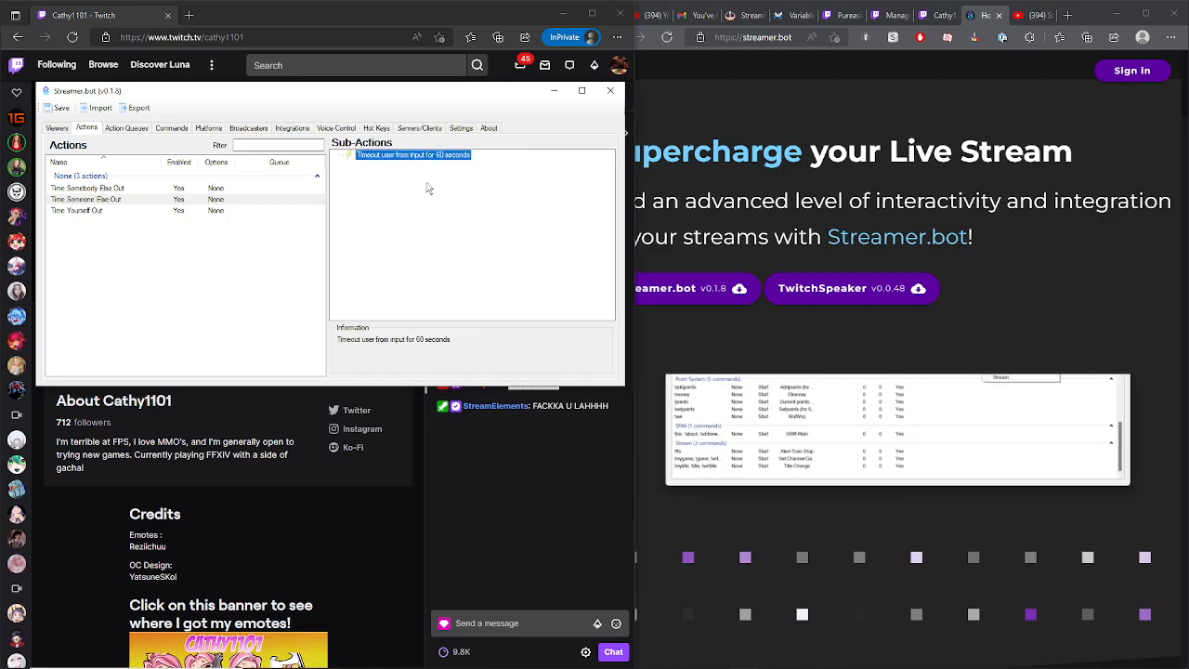
pyautogui.click(456, 226)
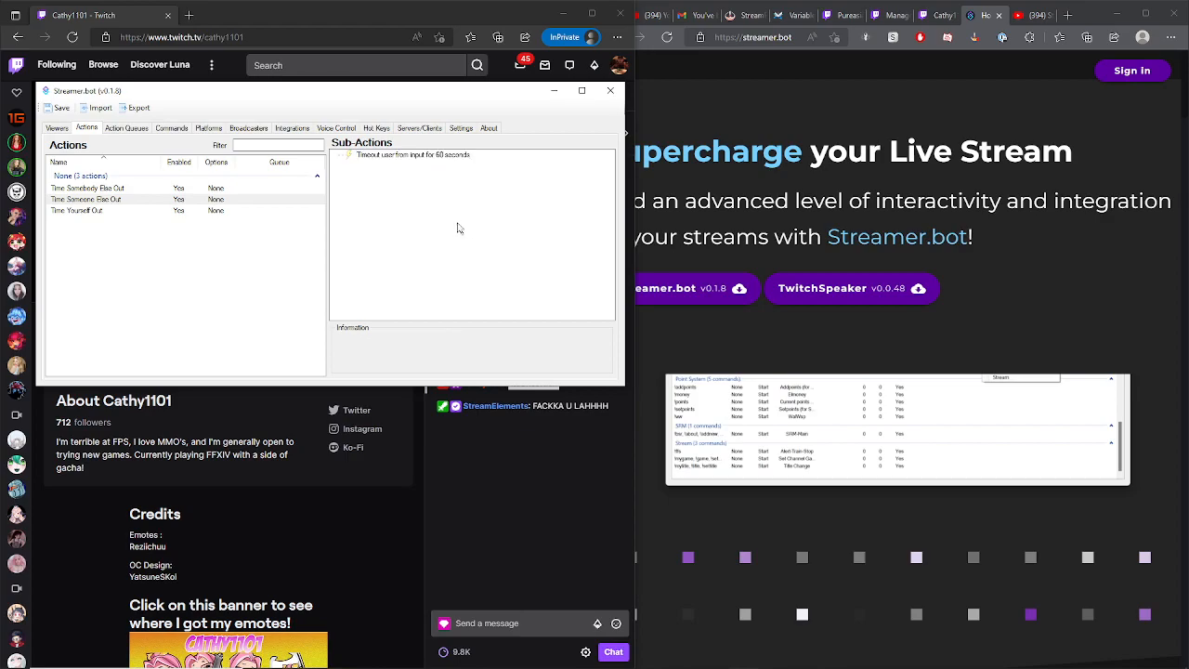
# - Switch to the channel's chat in the other browser window and review the timeout messages and a user card
pyautogui.click(943, 15)
pyautogui.scroll(1, 1071, 594)
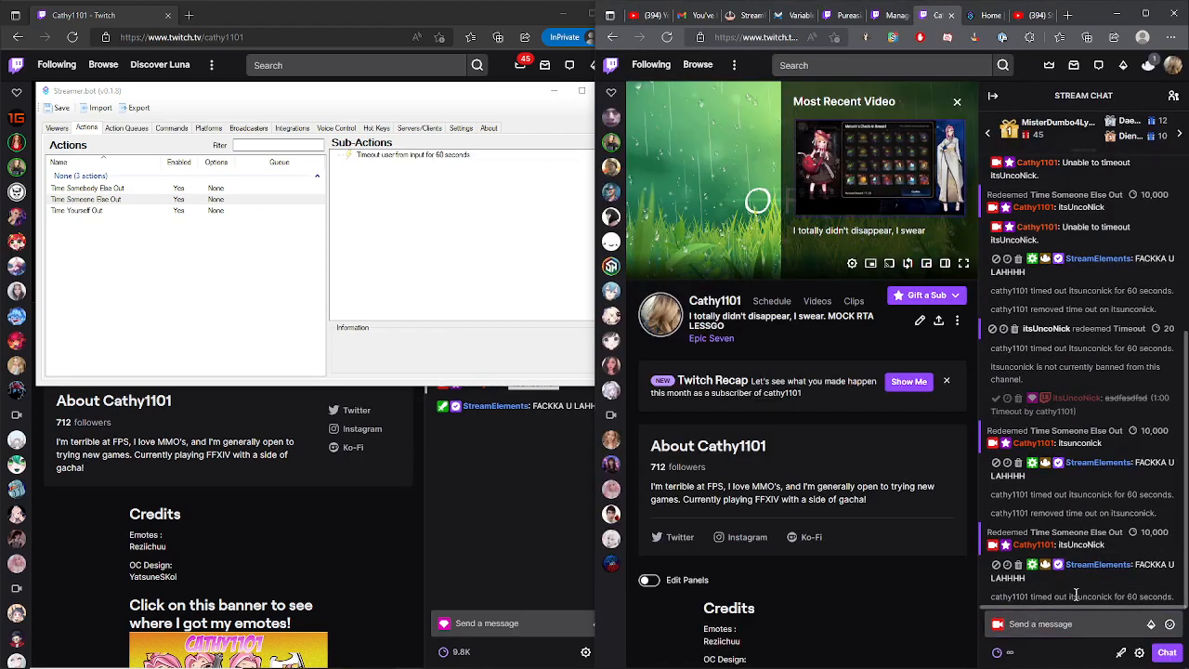
pyautogui.click(1078, 565)
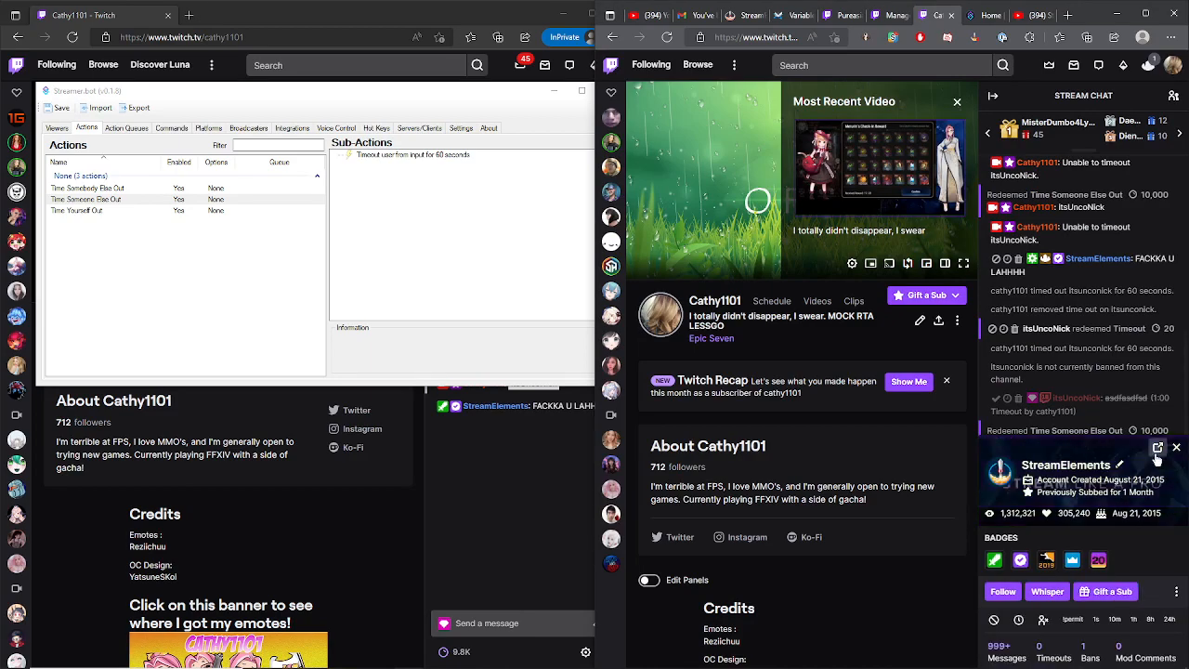
pyautogui.click(1176, 466)
pyautogui.click(1088, 621)
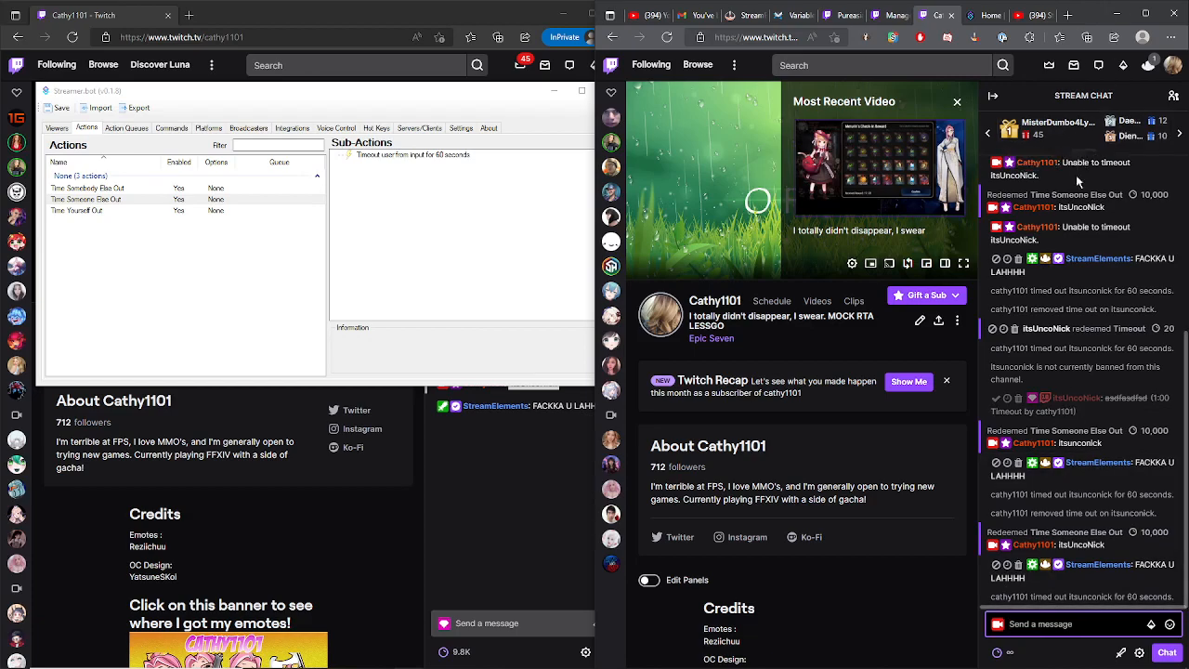
# - Open the Twitch Channel Points dashboard tab and scroll through the custom rewards list
pyautogui.click(891, 15)
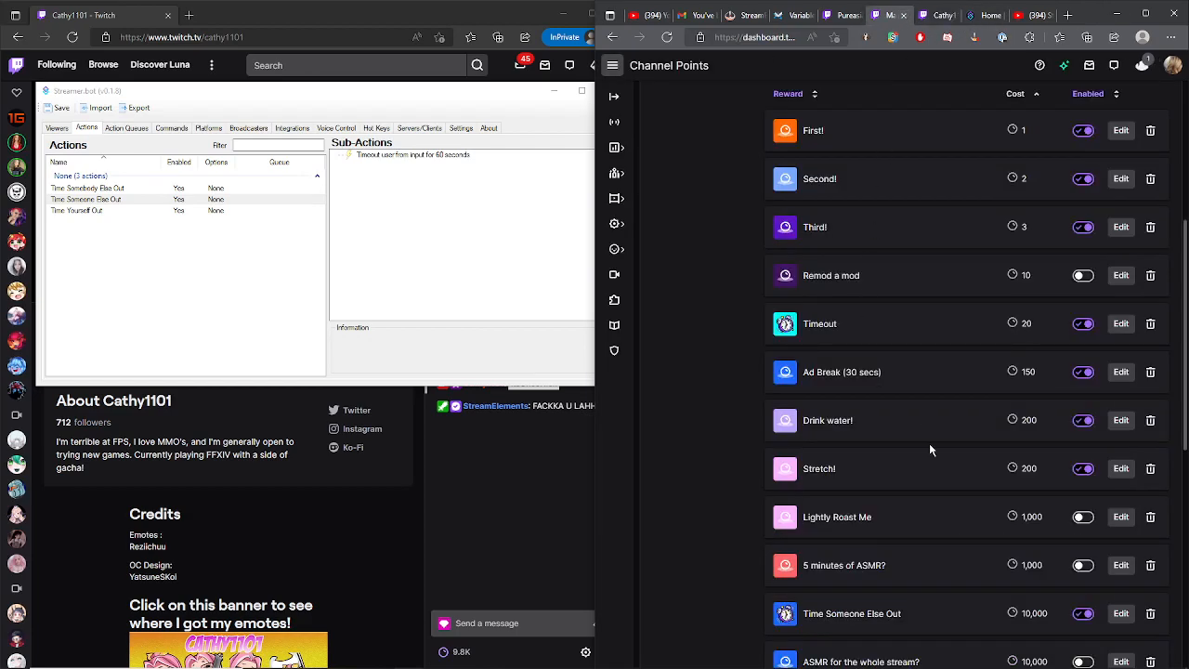
pyautogui.scroll(-3, 948, 460)
pyautogui.scroll(2, 976, 469)
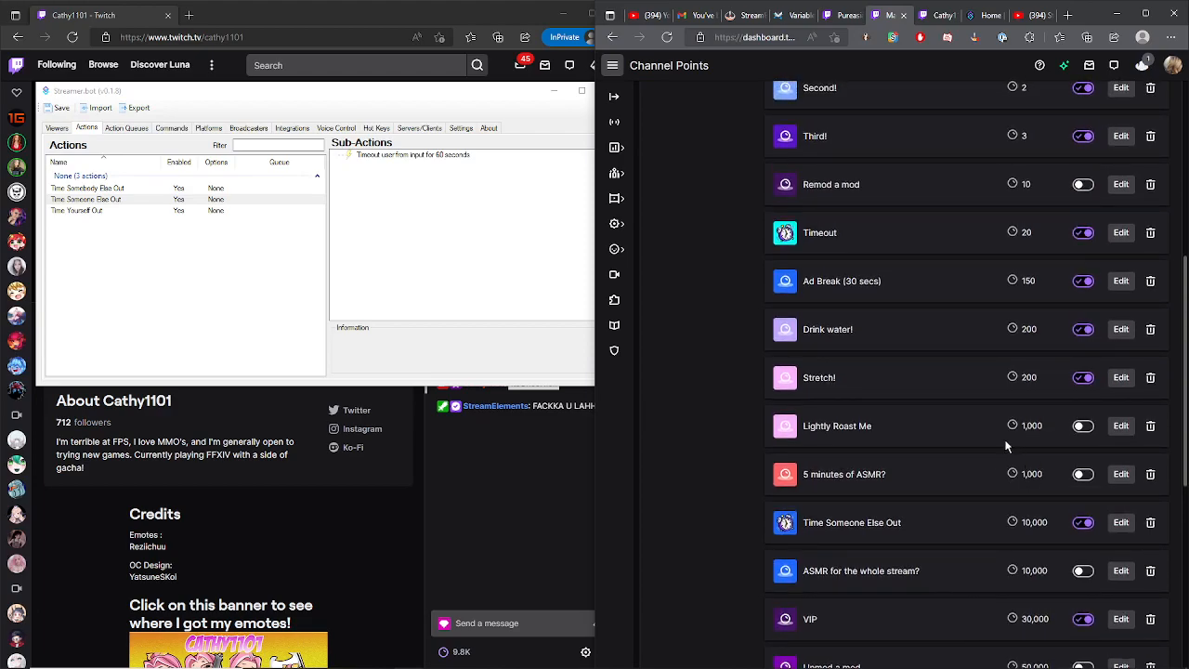
pyautogui.scroll(-1, 1005, 447)
pyautogui.scroll(-1, 943, 424)
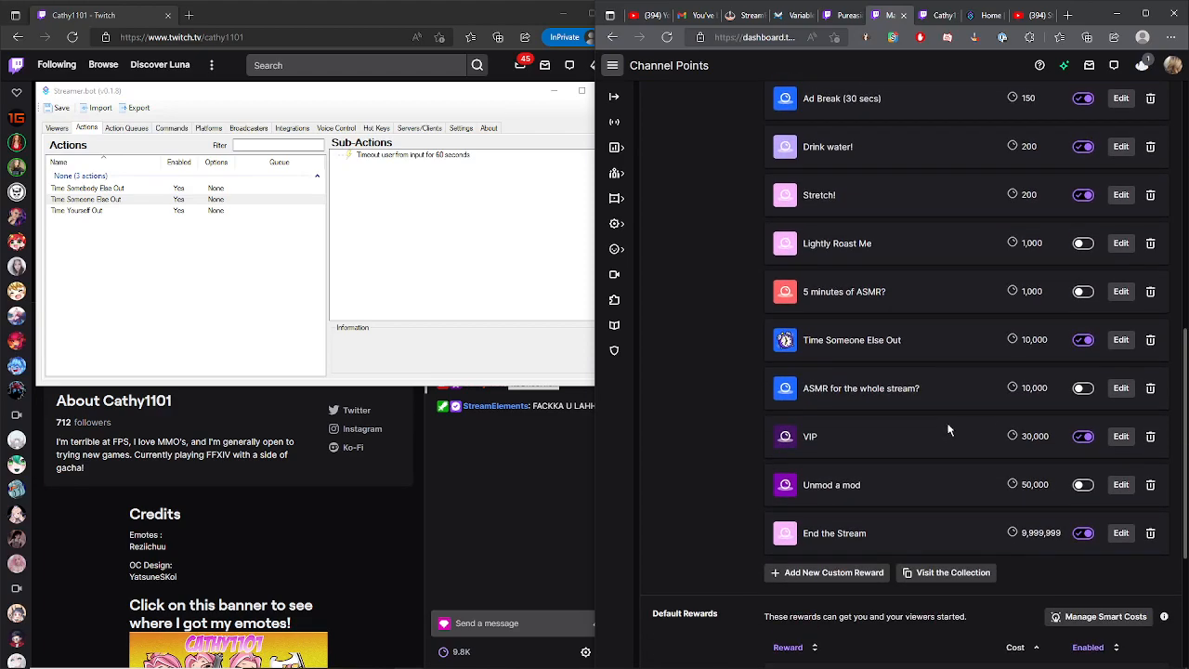
# - Open the Time Someone Else Out channel point reward for editing and review its settings
pyautogui.scroll(1, 947, 416)
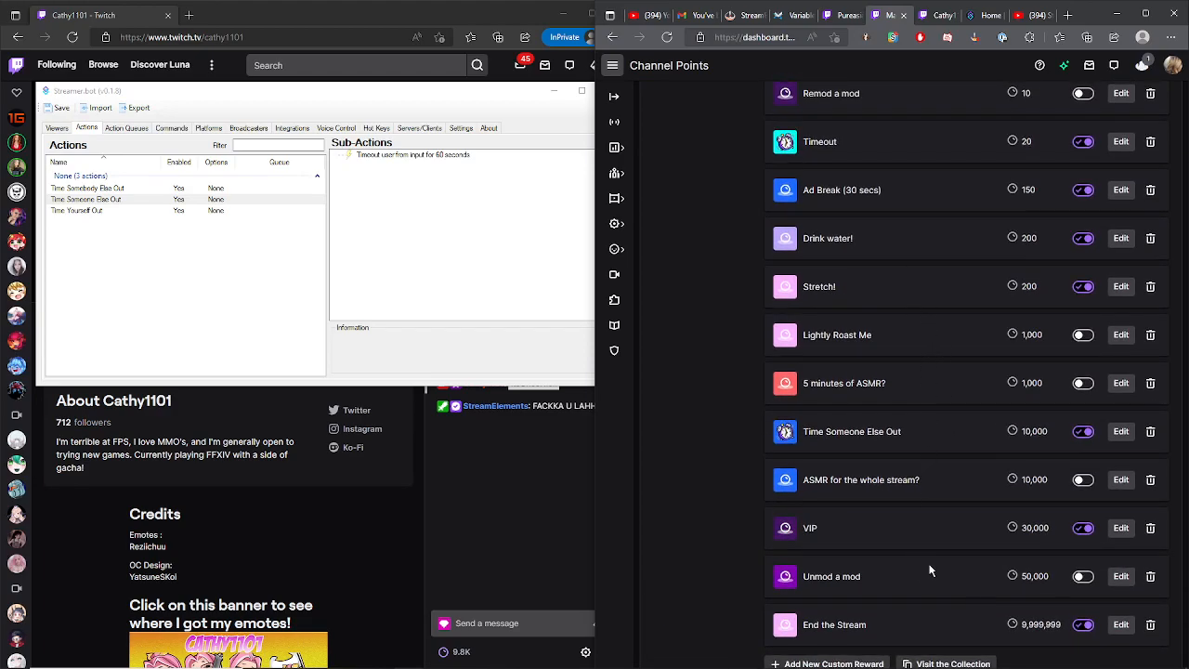
pyautogui.click(1121, 432)
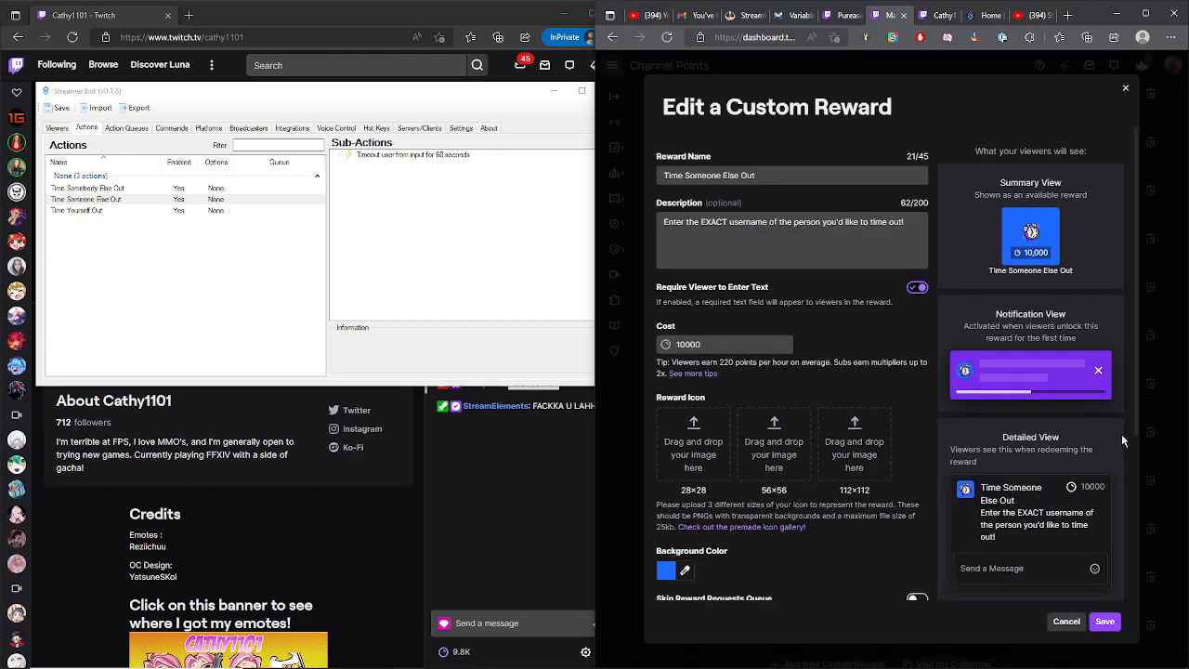
pyautogui.scroll(-3, 839, 295)
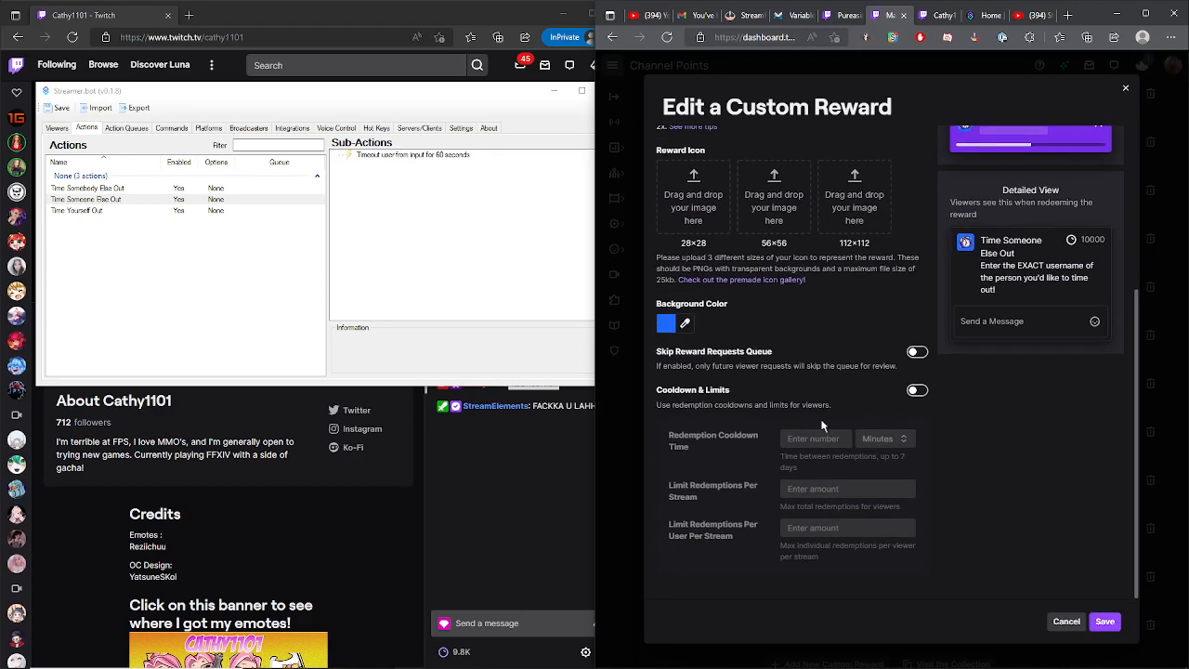
# - Toggle the reward's Cooldown & Limits on and off, then cancel the reward edit
pyautogui.click(920, 393)
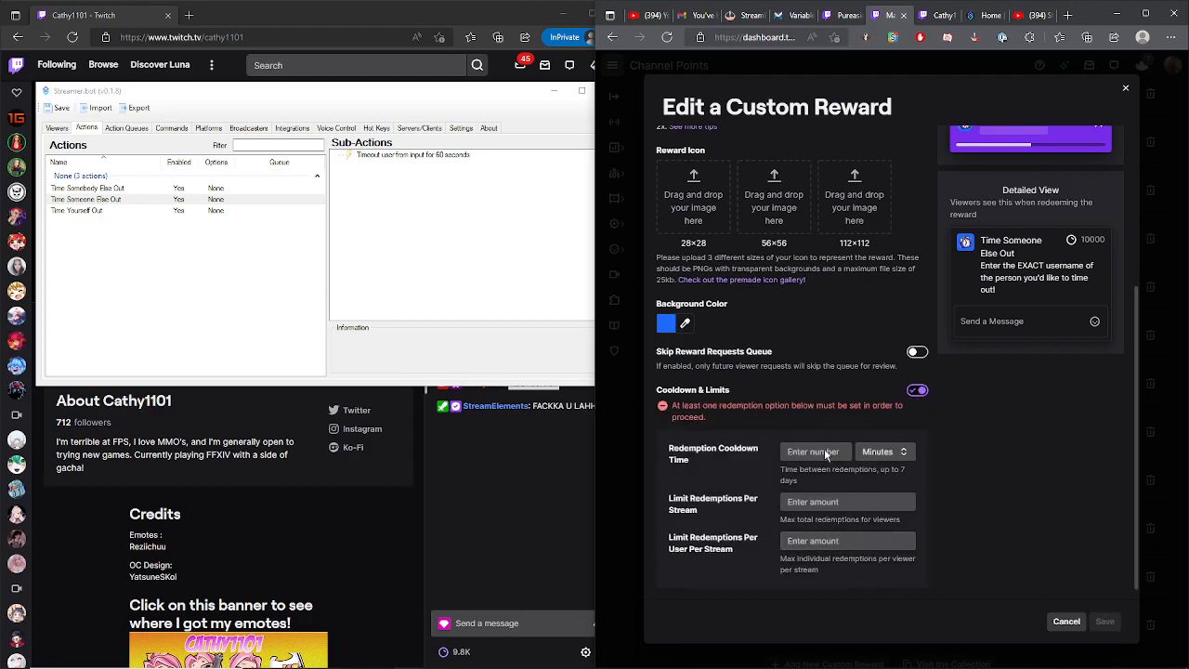
pyautogui.click(917, 390)
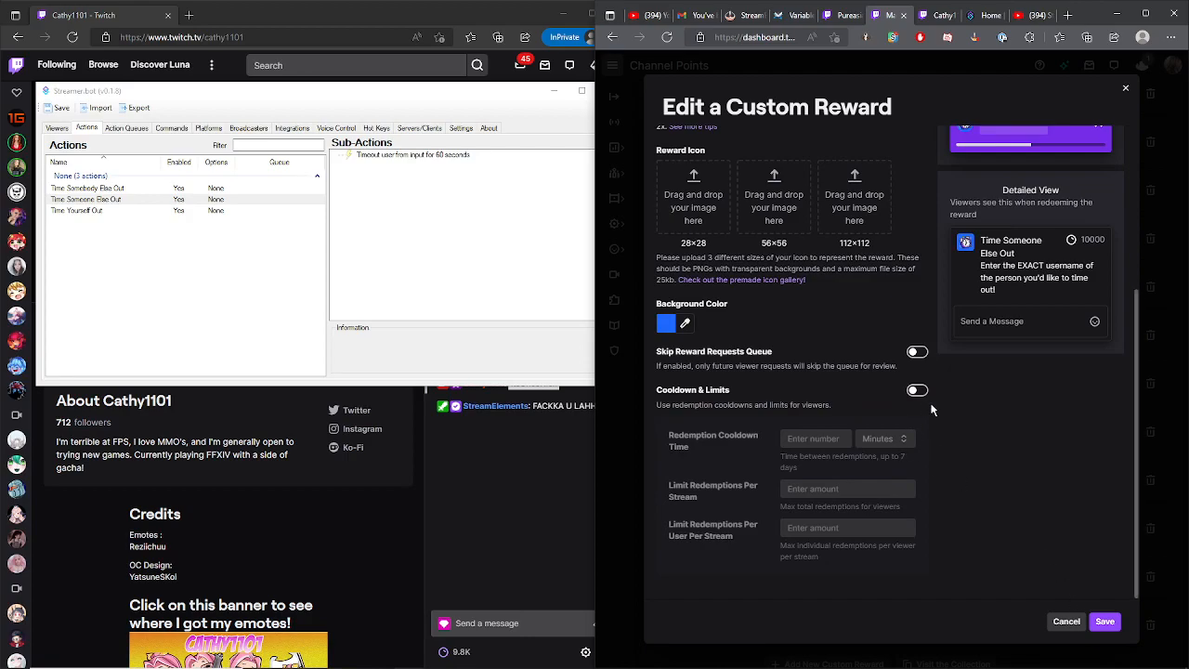
pyautogui.click(918, 391)
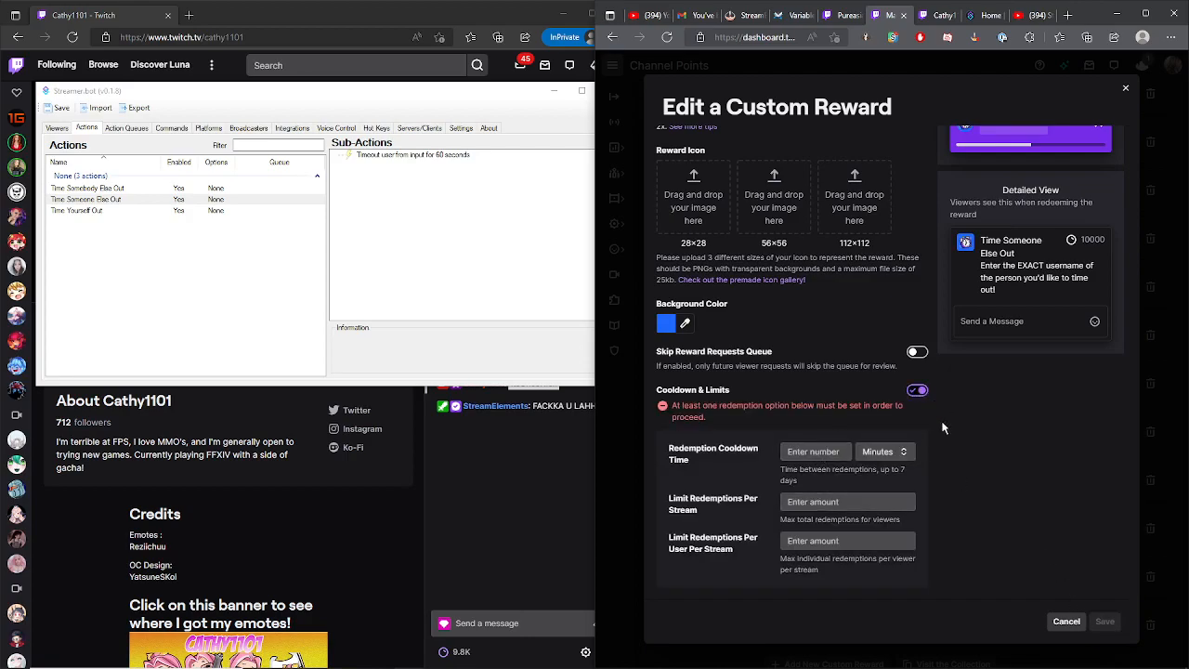
pyautogui.click(918, 391)
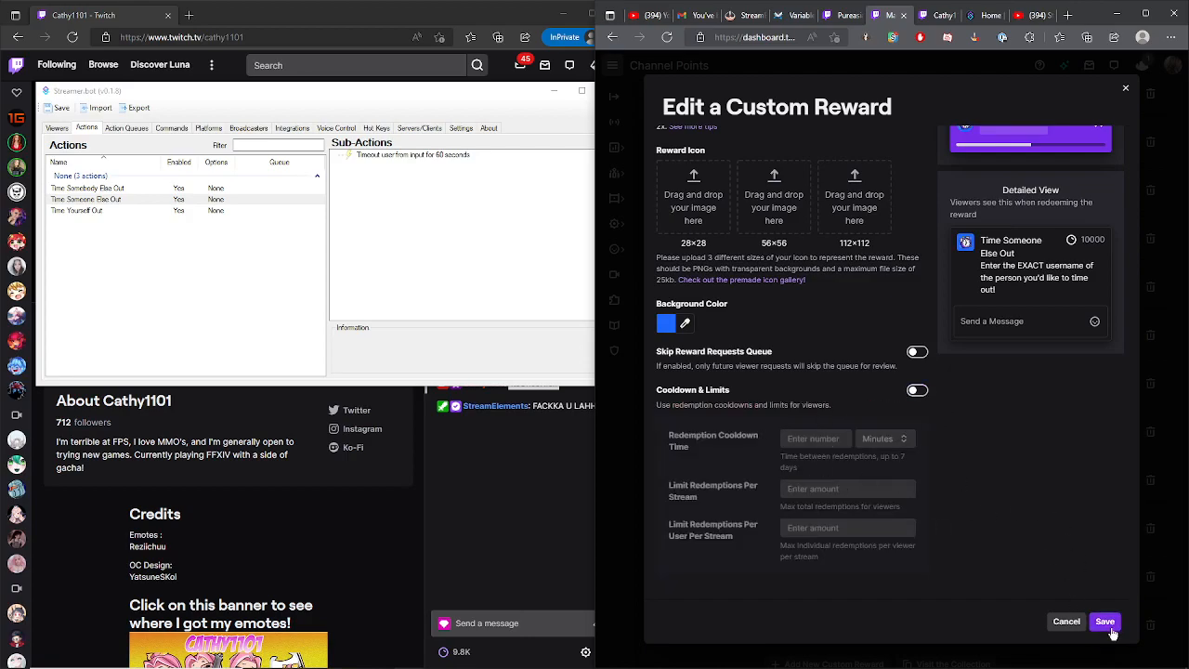
pyautogui.click(1067, 622)
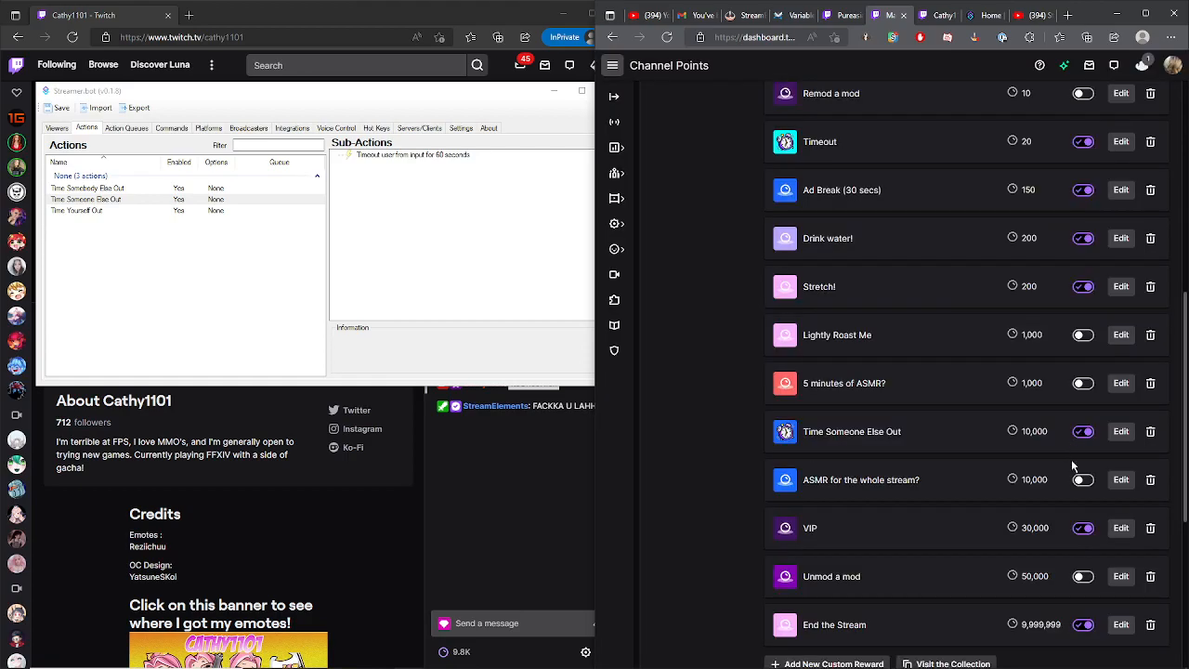
# - Switch to the channel tab and open the Time Someone Else Out reward from the chat's channel points menu, then close it
pyautogui.click(941, 15)
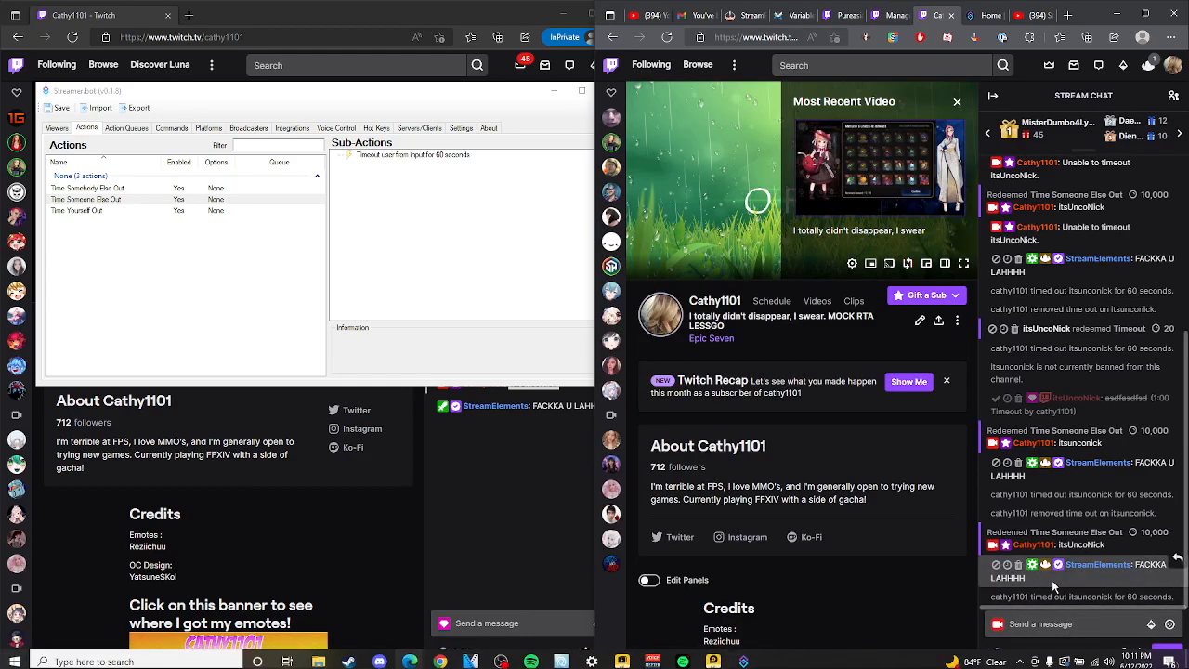
pyautogui.click(1003, 653)
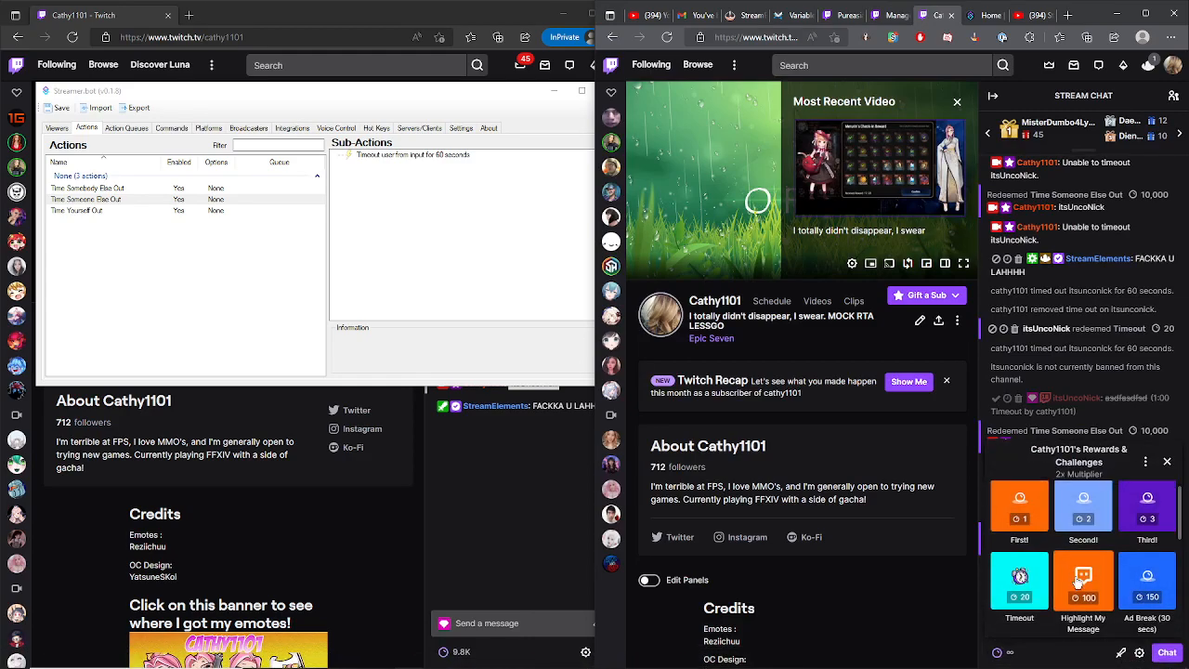
pyautogui.scroll(-3, 1115, 557)
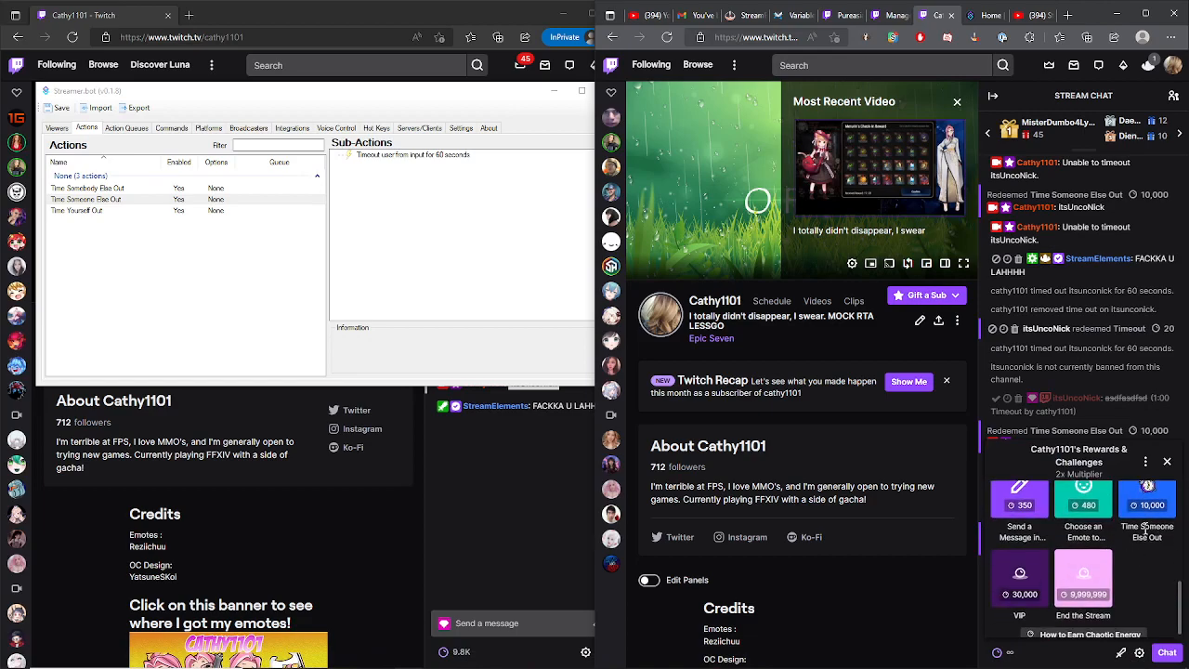
pyautogui.click(1148, 556)
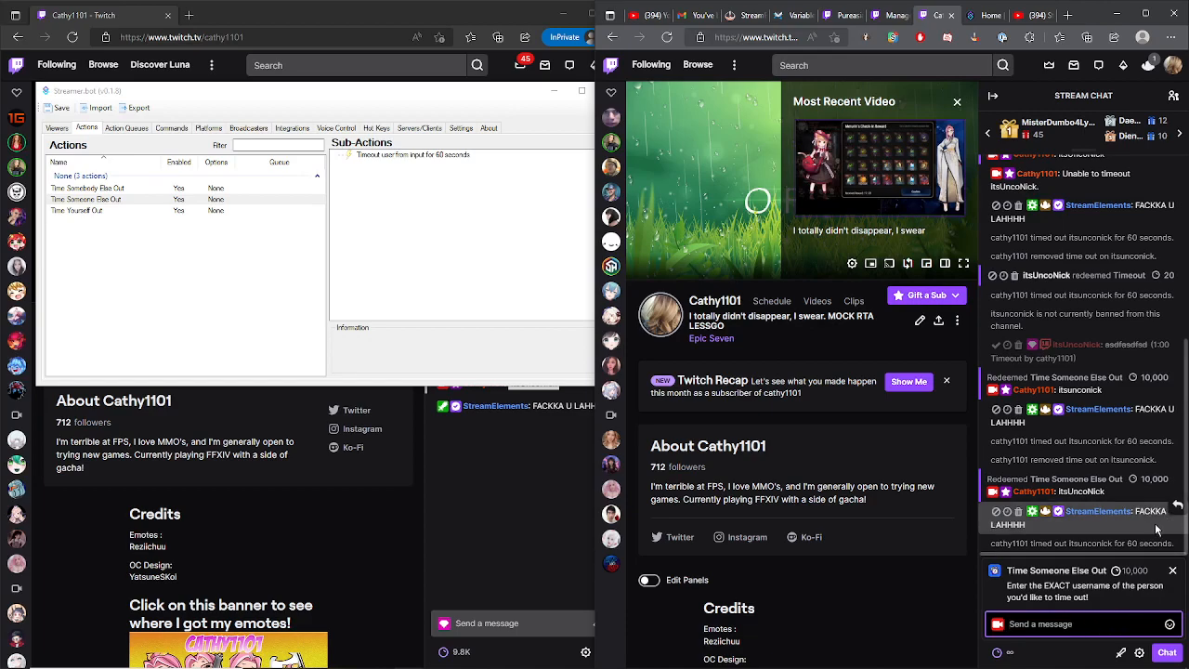
pyautogui.click(1173, 571)
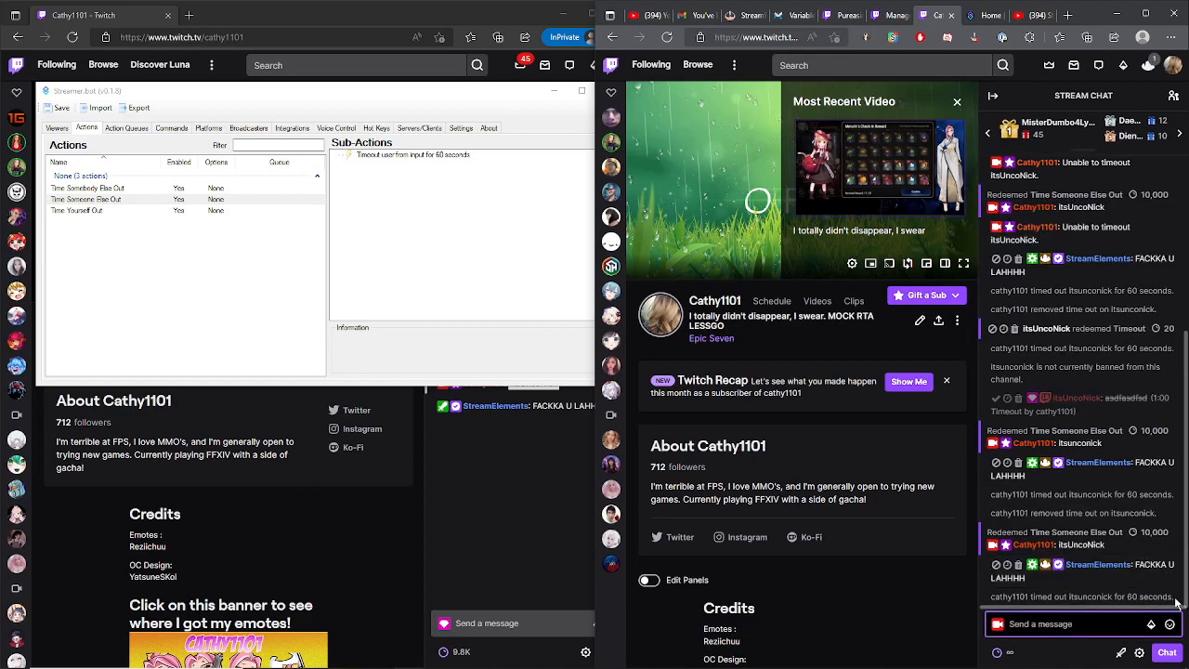
# - Highlight the latest Time Someone Else Out redemption messages in the chat
pyautogui.moveTo(1176, 600); pyautogui.dragTo(986, 537)
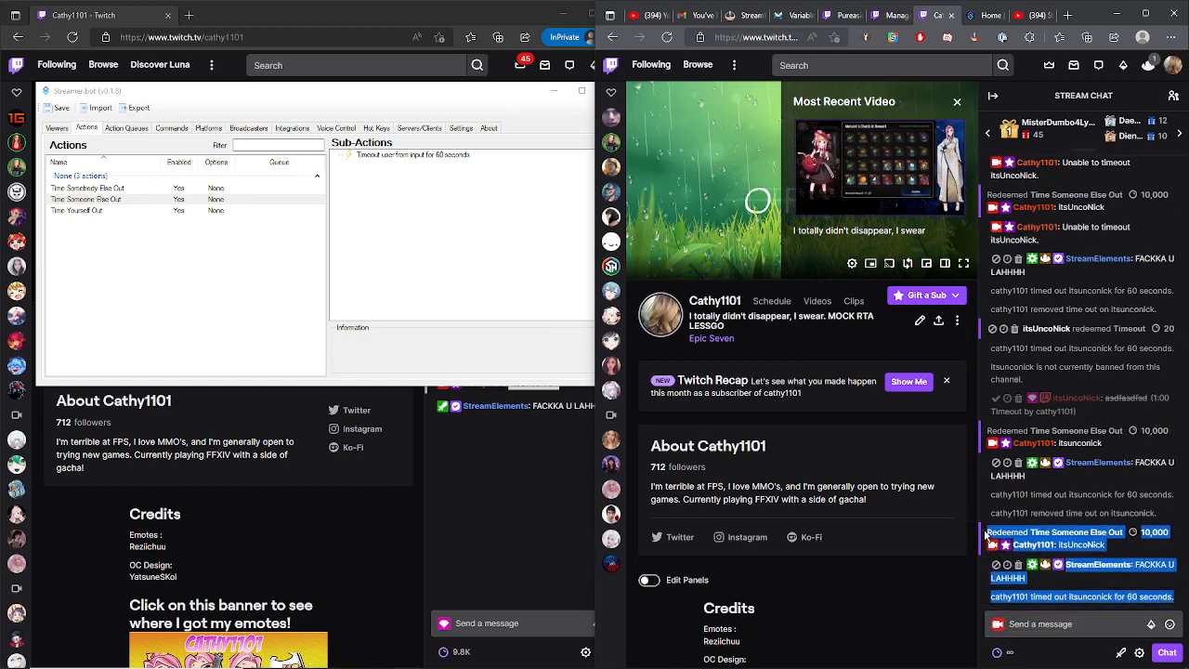
pyautogui.click(1115, 552)
pyautogui.moveTo(1157, 516); pyautogui.dragTo(991, 429)
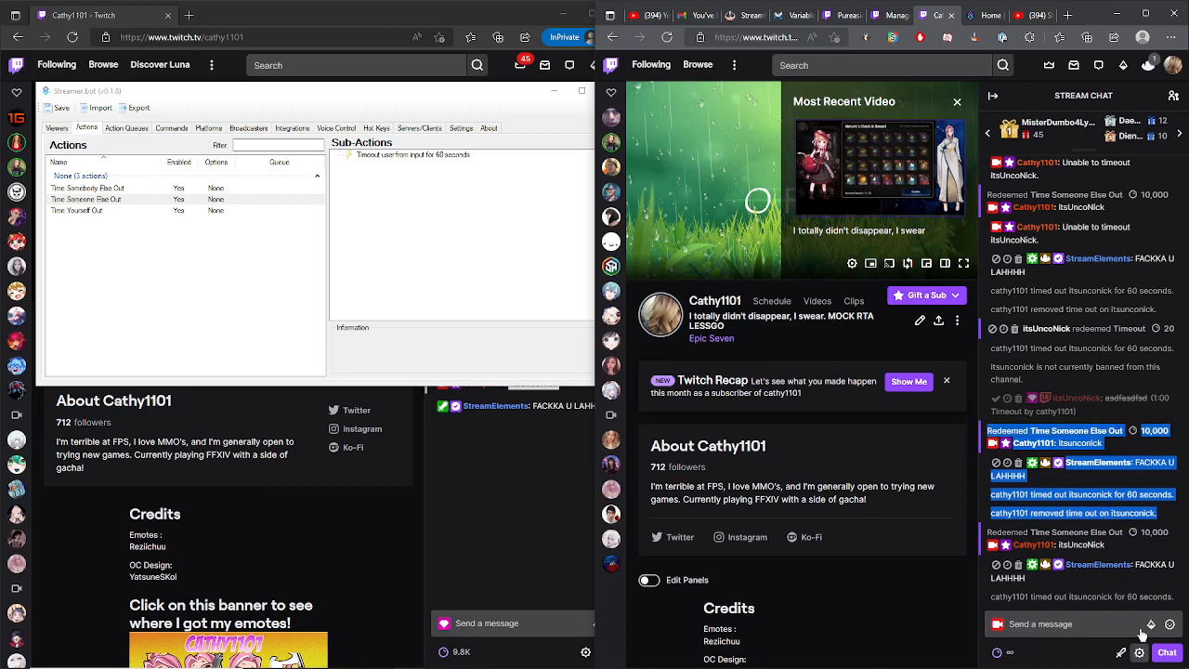
# - Redeem the Time Someone Else Out reward, entering the other account's username as the target
pyautogui.click(1068, 619)
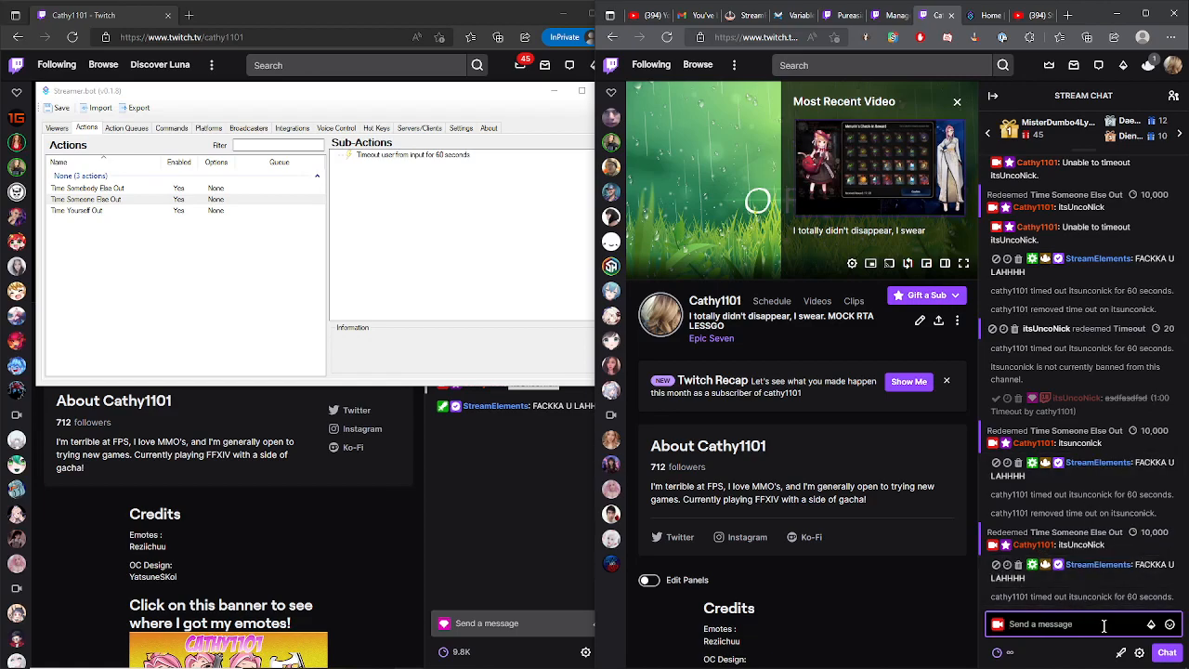
pyautogui.click(1002, 652)
pyautogui.scroll(-2, 1114, 575)
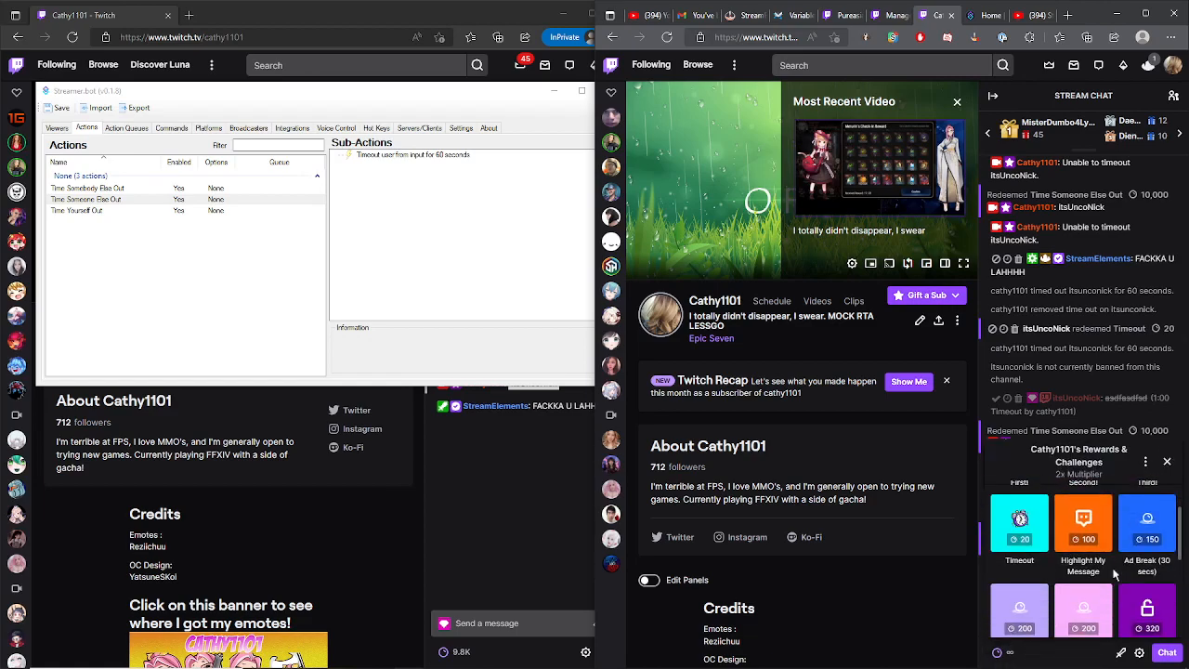
pyautogui.scroll(-2, 1115, 575)
pyautogui.click(1115, 575)
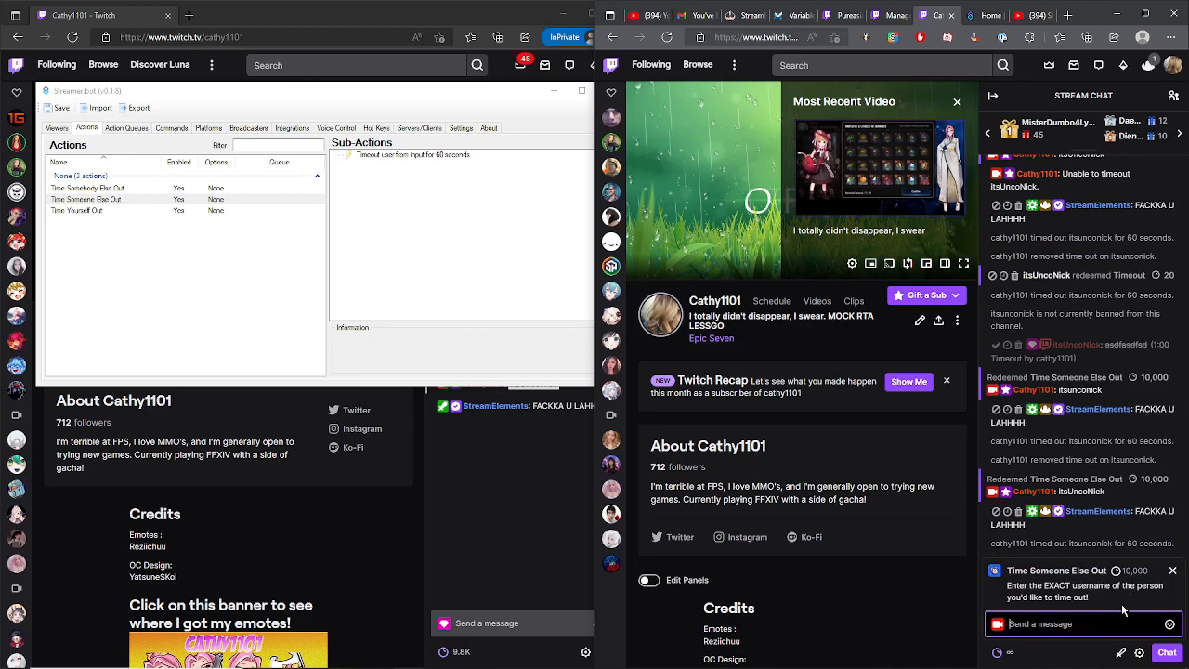
pyautogui.write('itsunconick')
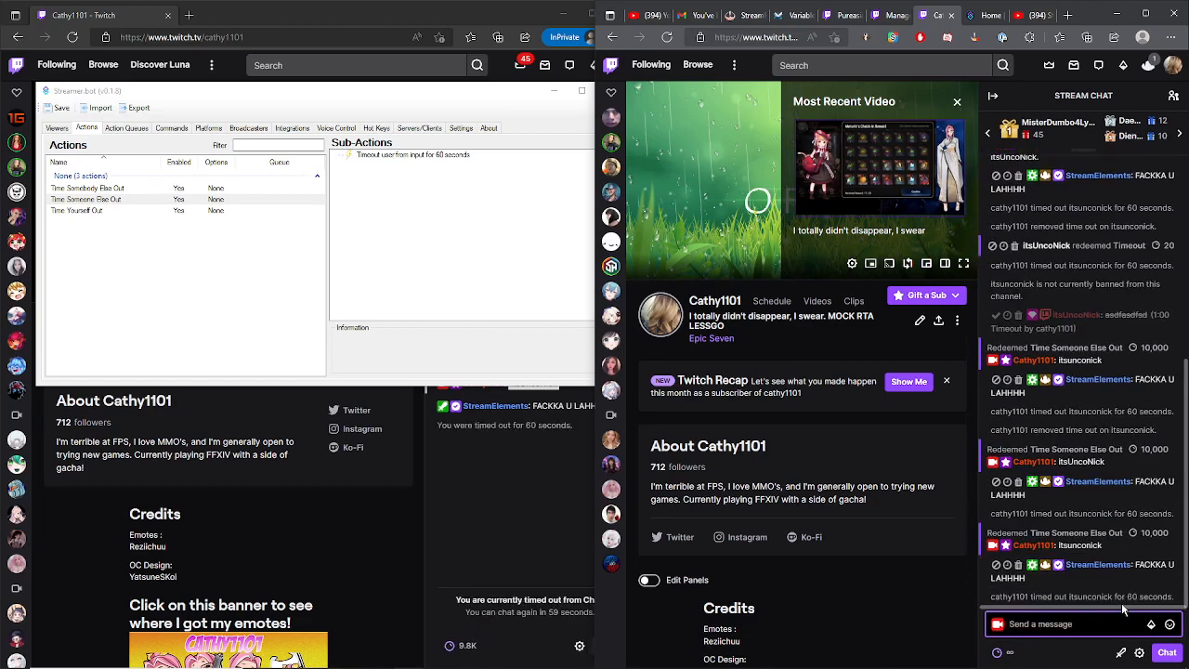
pyautogui.press('Return')
# - Switch to the timed-out viewer's window and highlight the username in the redemption message
pyautogui.click(464, 504)
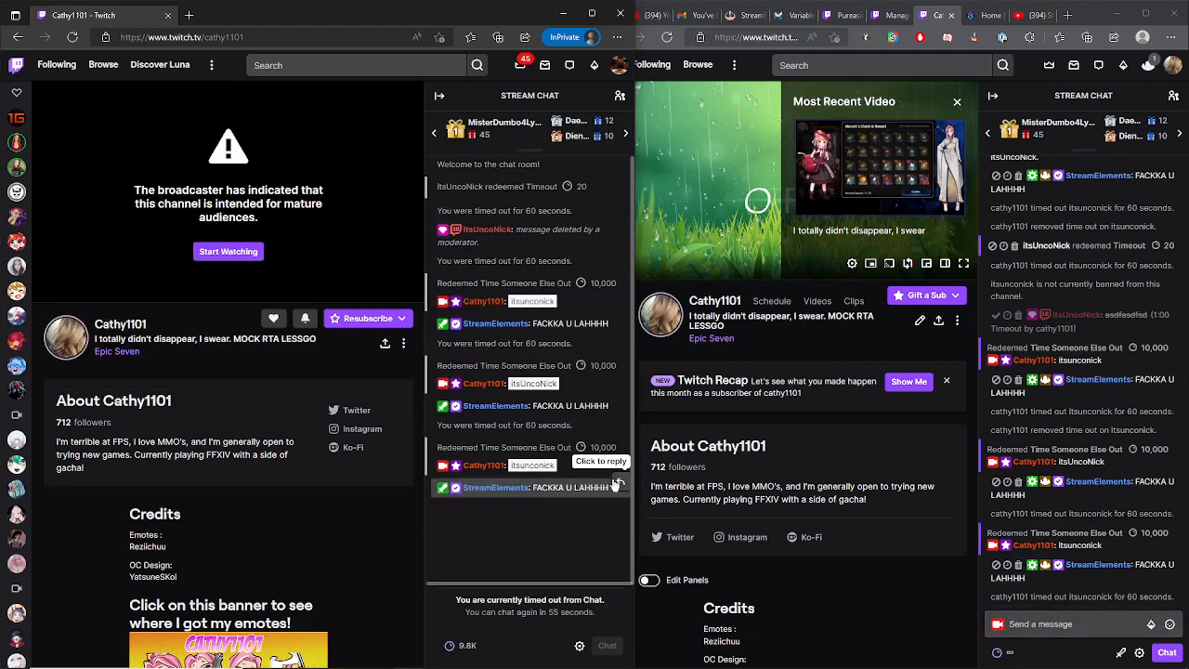
pyautogui.tripleClick(602, 490)
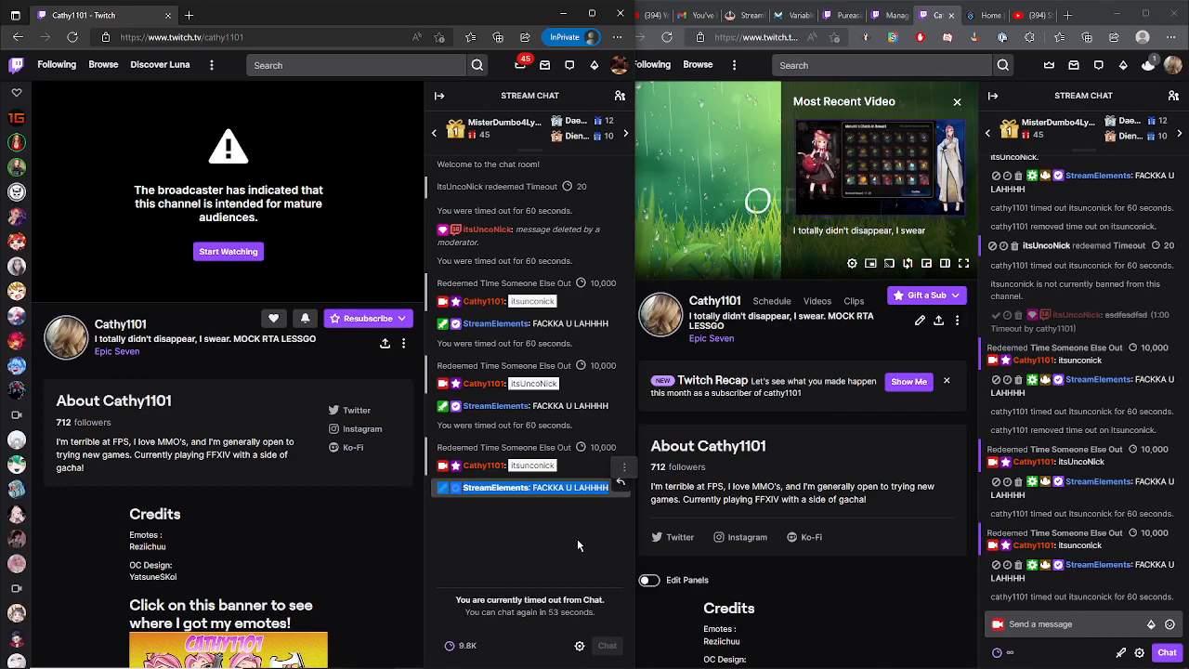
pyautogui.moveTo(563, 469); pyautogui.dragTo(507, 468)
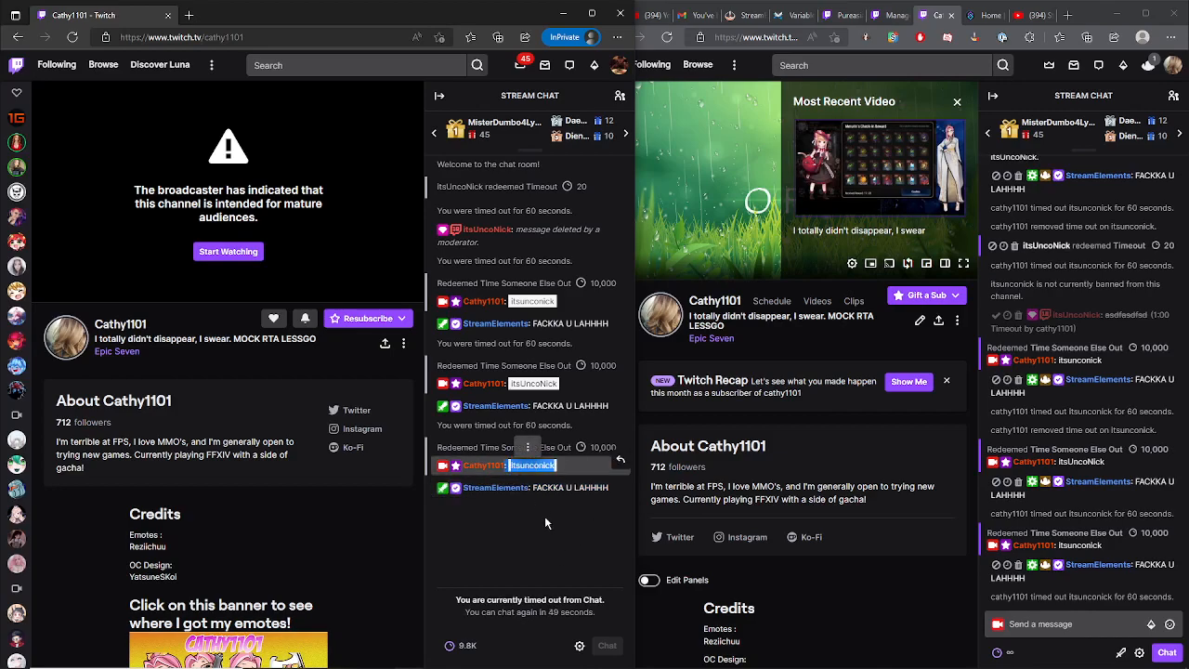
pyautogui.click(548, 521)
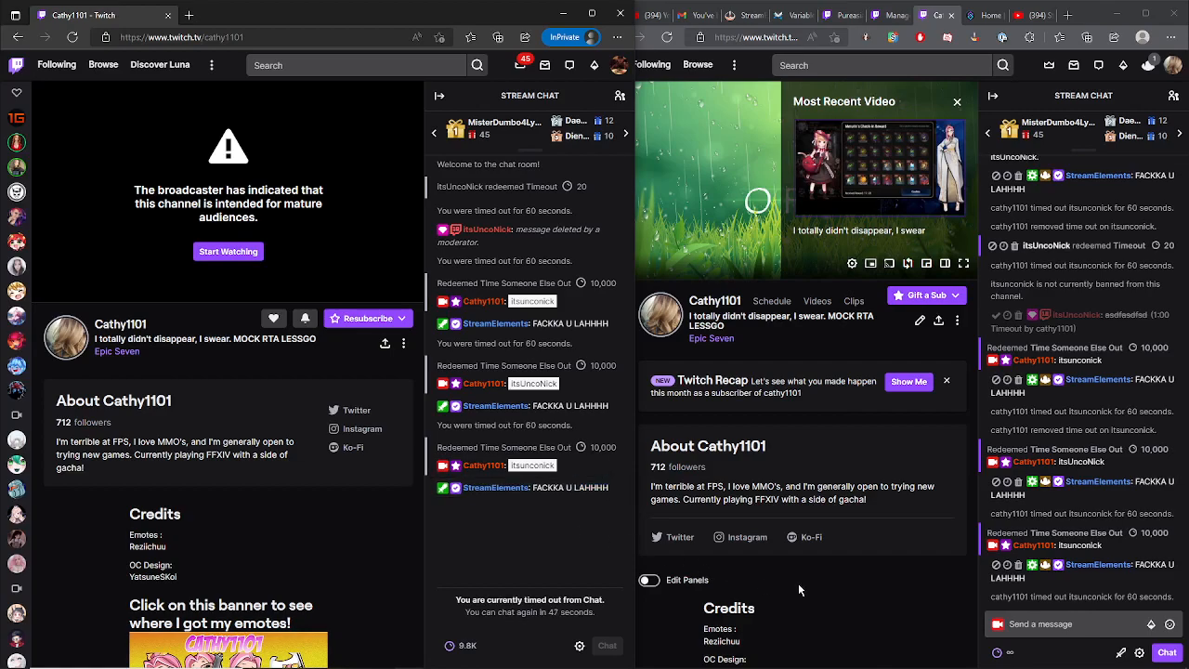
# - Switch back to the Streamer.bot window
pyautogui.hotkey('alt', 'Tab')
pyautogui.hotkey('alt', 'Tab')
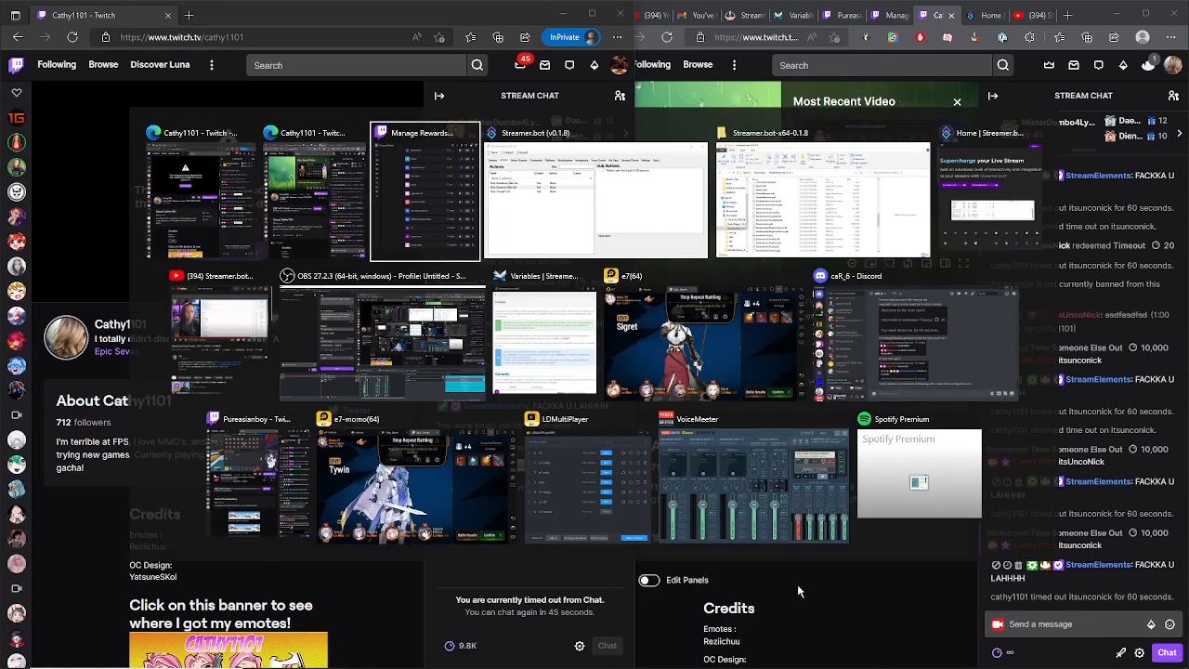
pyautogui.hotkey('alt', 'Tab')
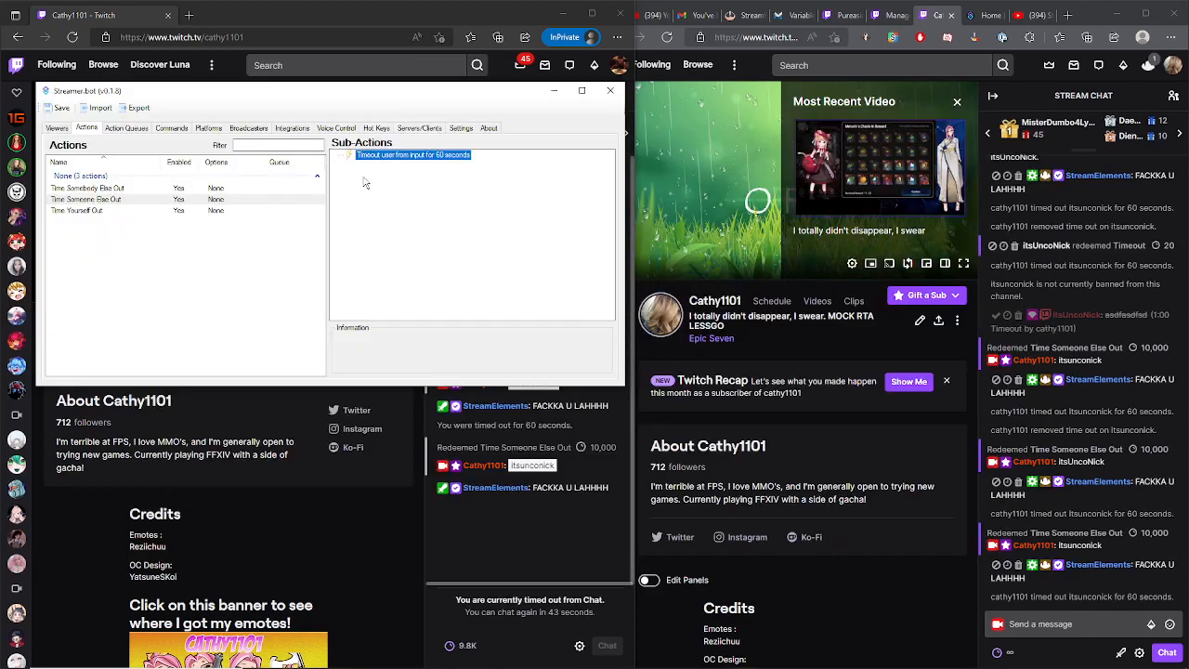
pyautogui.click(442, 271)
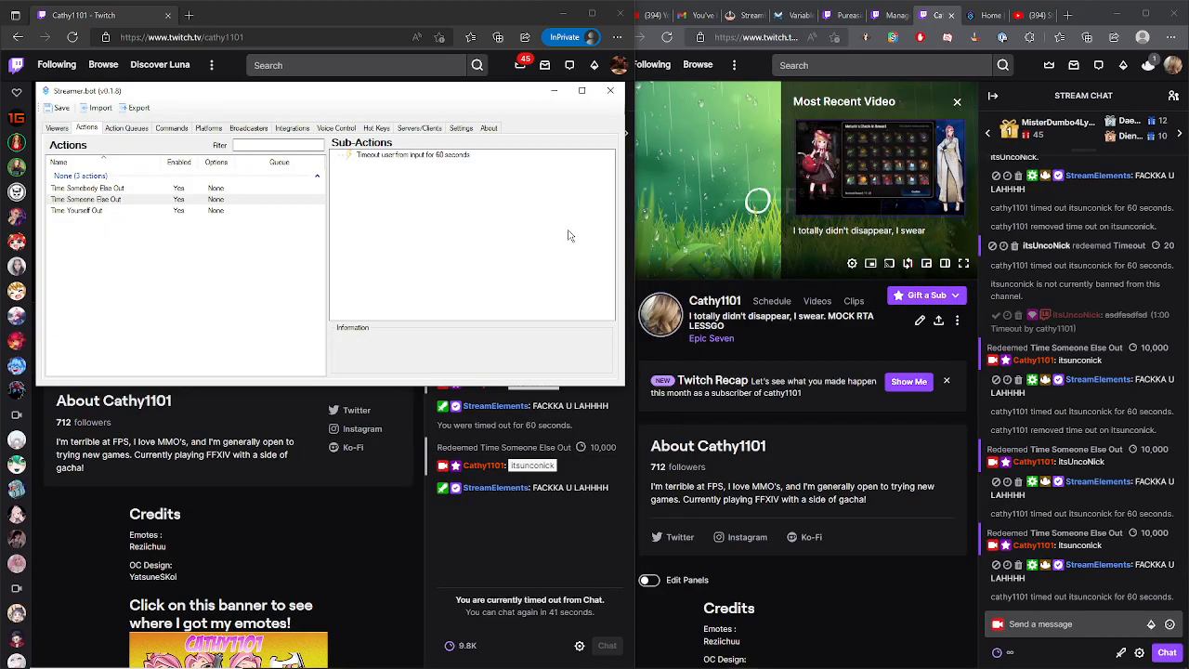
# - Scroll up the broadcaster's chat and highlight an earlier unable-to-timeout message
pyautogui.scroll(3, 1124, 418)
pyautogui.scroll(3, 1124, 418)
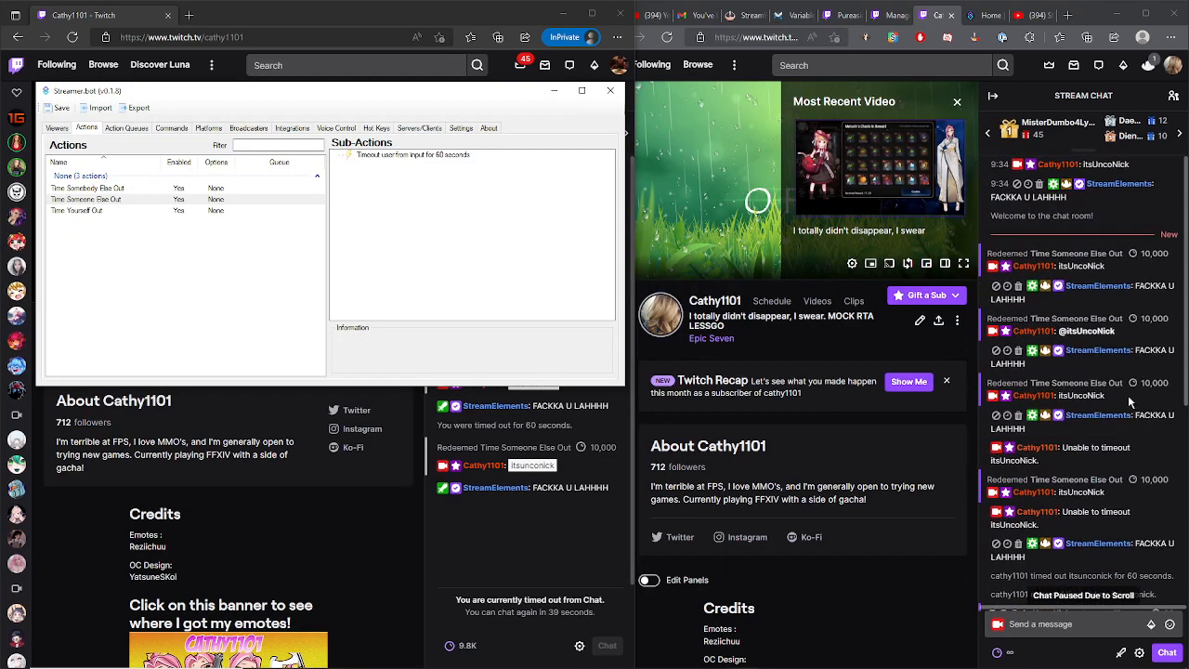
pyautogui.moveTo(1049, 463); pyautogui.dragTo(1010, 453)
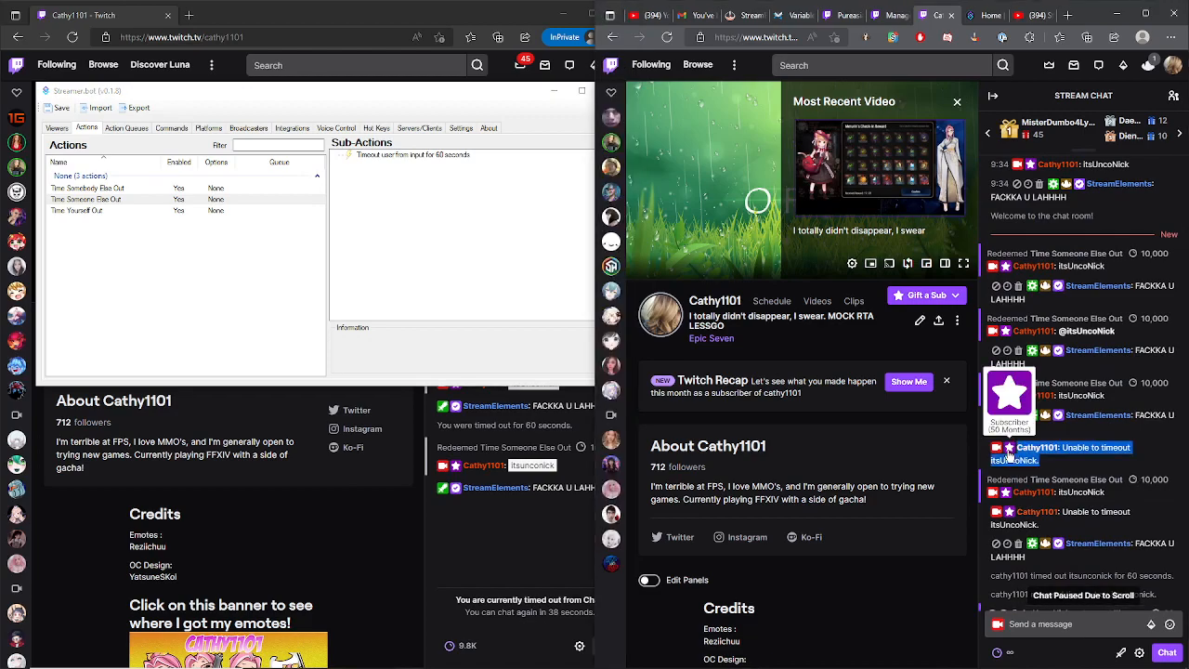
pyautogui.click(1057, 464)
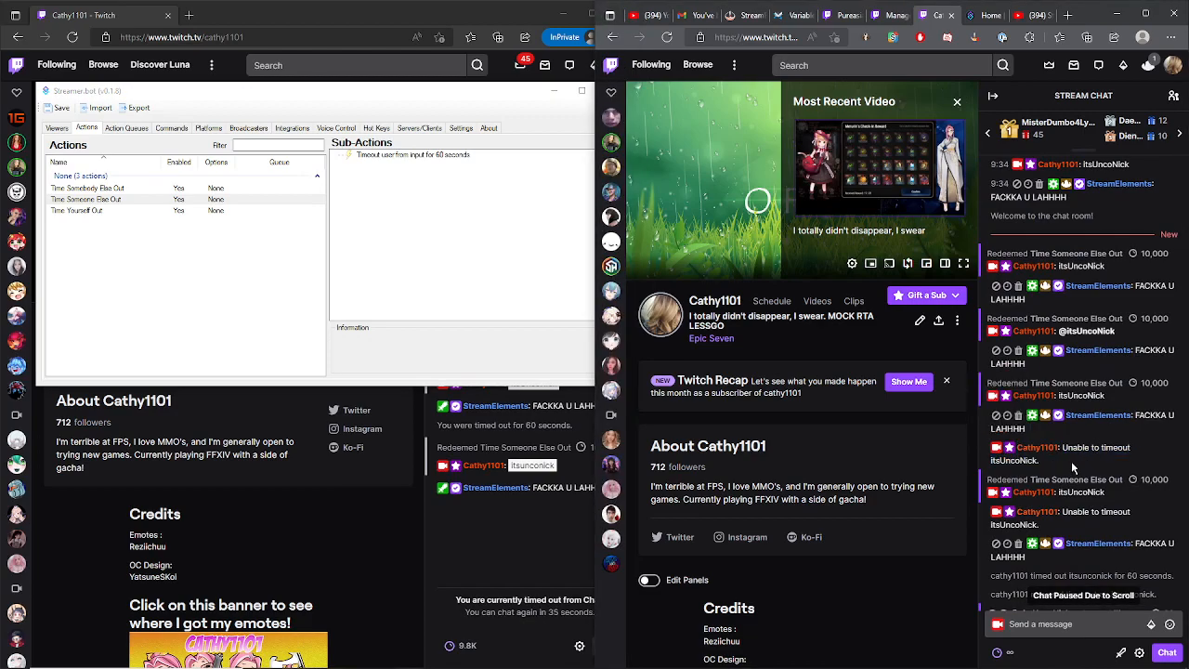
# - Select the Time Someone Else Out and then the Time Yourself Out action to compare their sub-actions
pyautogui.click(534, 295)
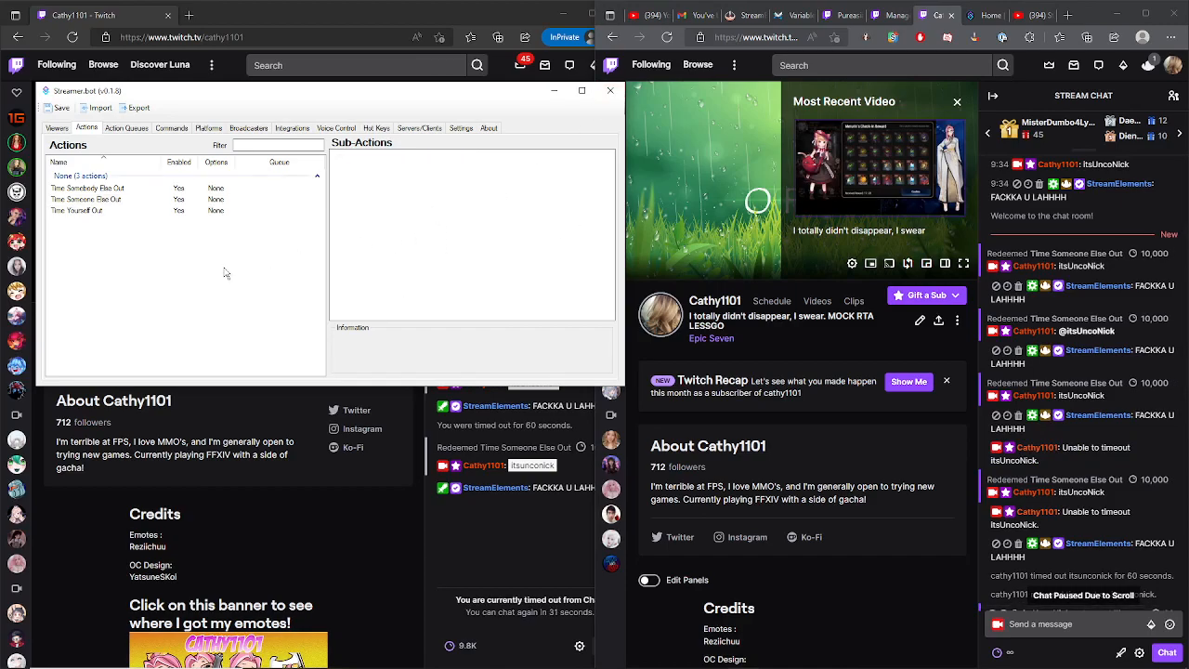
pyautogui.click(86, 199)
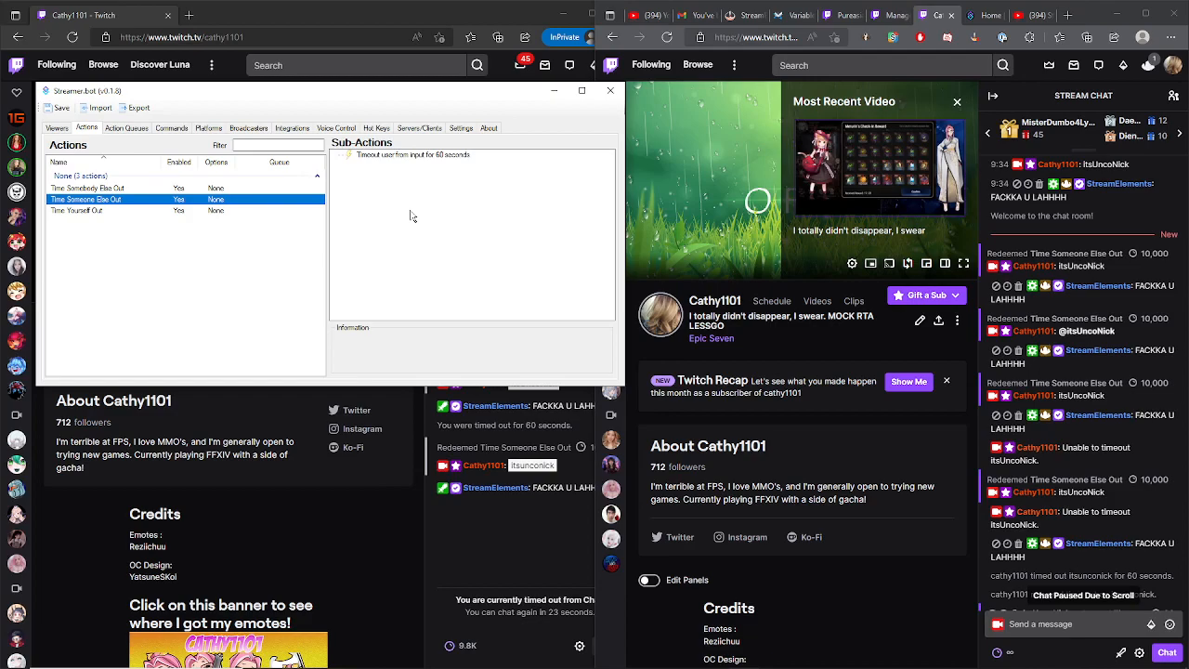
pyautogui.click(411, 213)
pyautogui.click(184, 239)
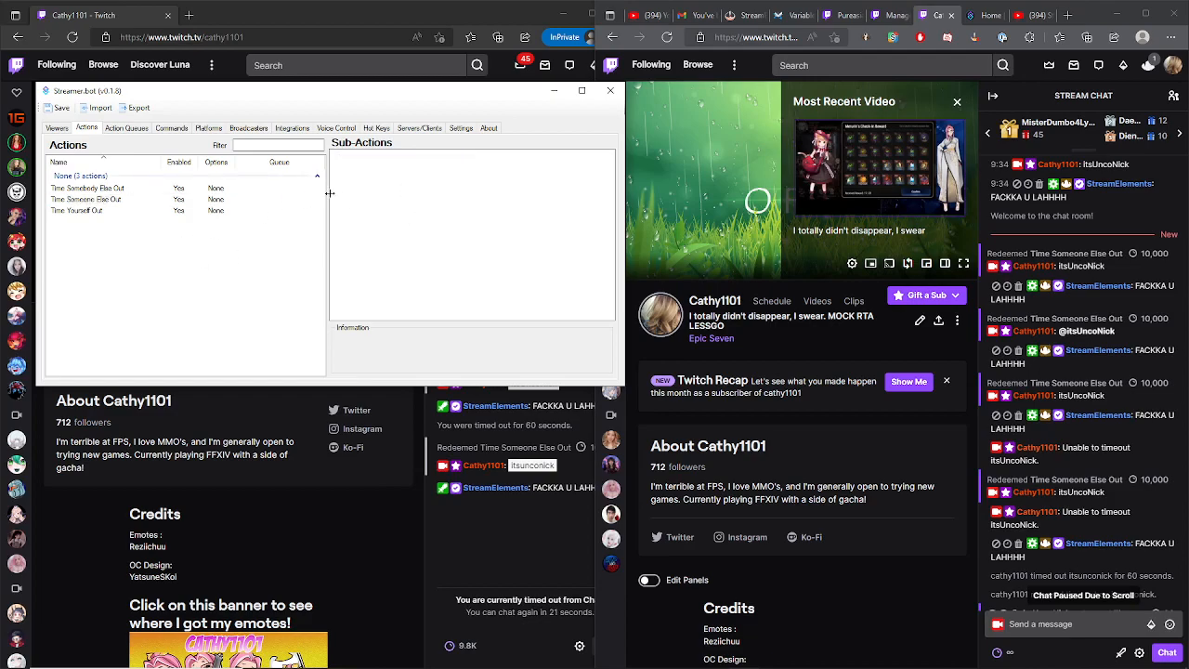
pyautogui.click(99, 214)
pyautogui.click(269, 253)
pyautogui.click(101, 212)
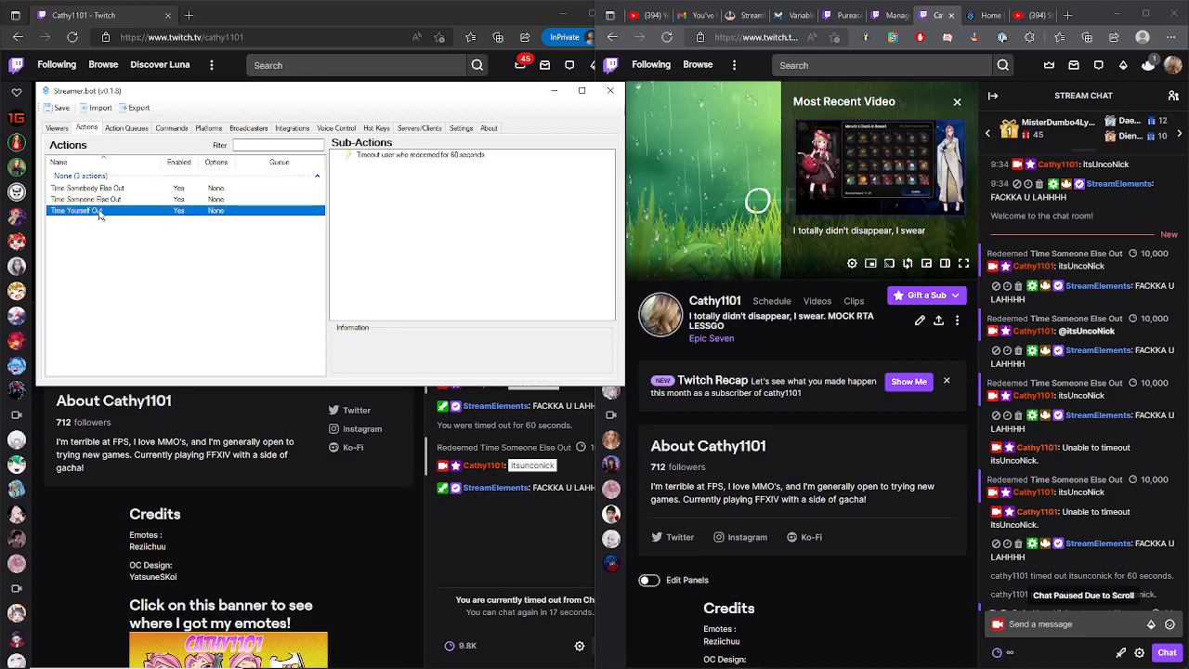
# - Inspect the Time Yourself Out action's settings and its Timeout User sub-action, cancelling both dialogs
pyautogui.rightClick(103, 214)
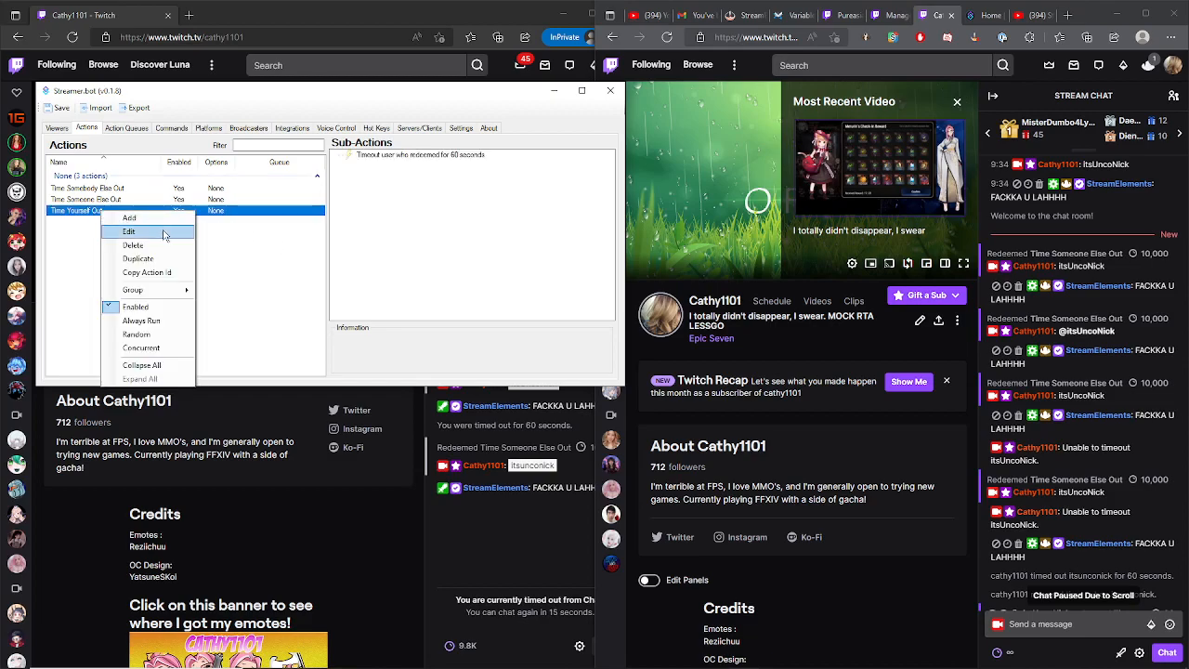
pyautogui.click(163, 231)
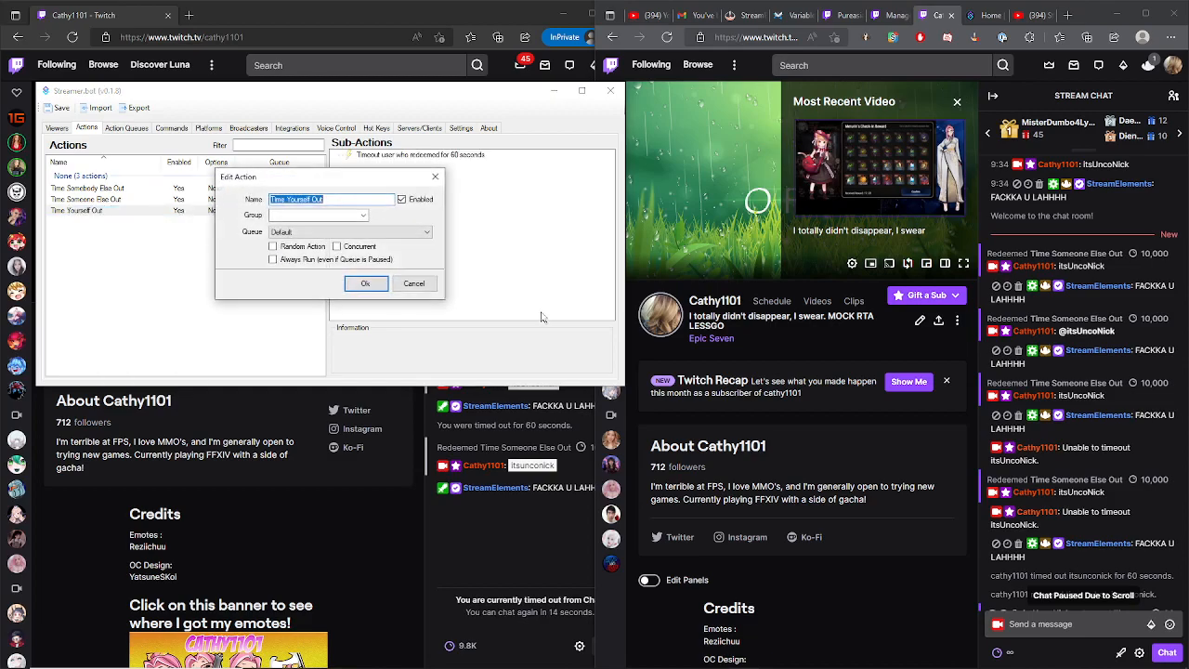
pyautogui.click(414, 283)
pyautogui.click(416, 158)
pyautogui.rightClick(417, 159)
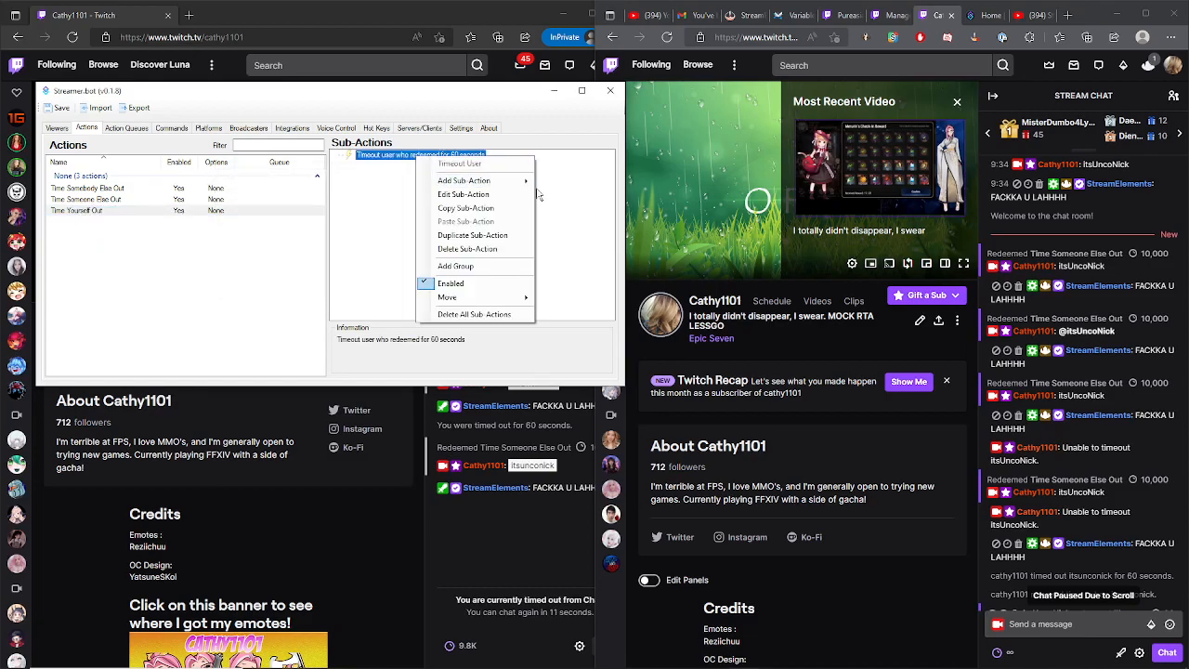
pyautogui.click(525, 198)
pyautogui.click(359, 204)
pyautogui.click(357, 239)
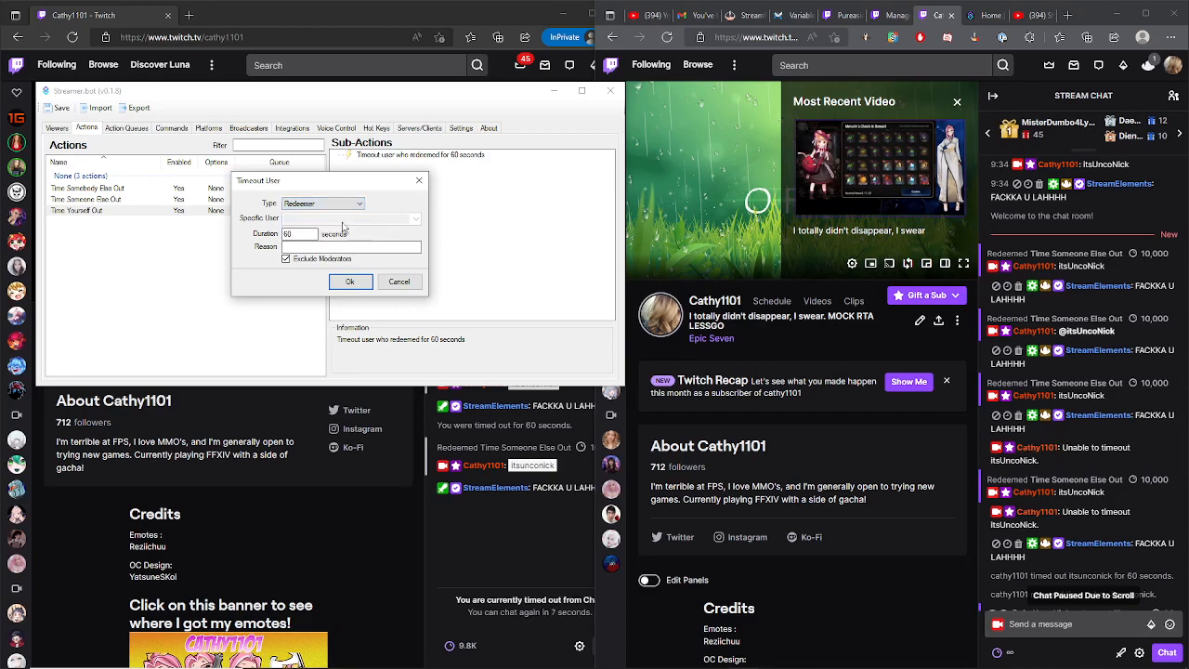
pyautogui.click(397, 281)
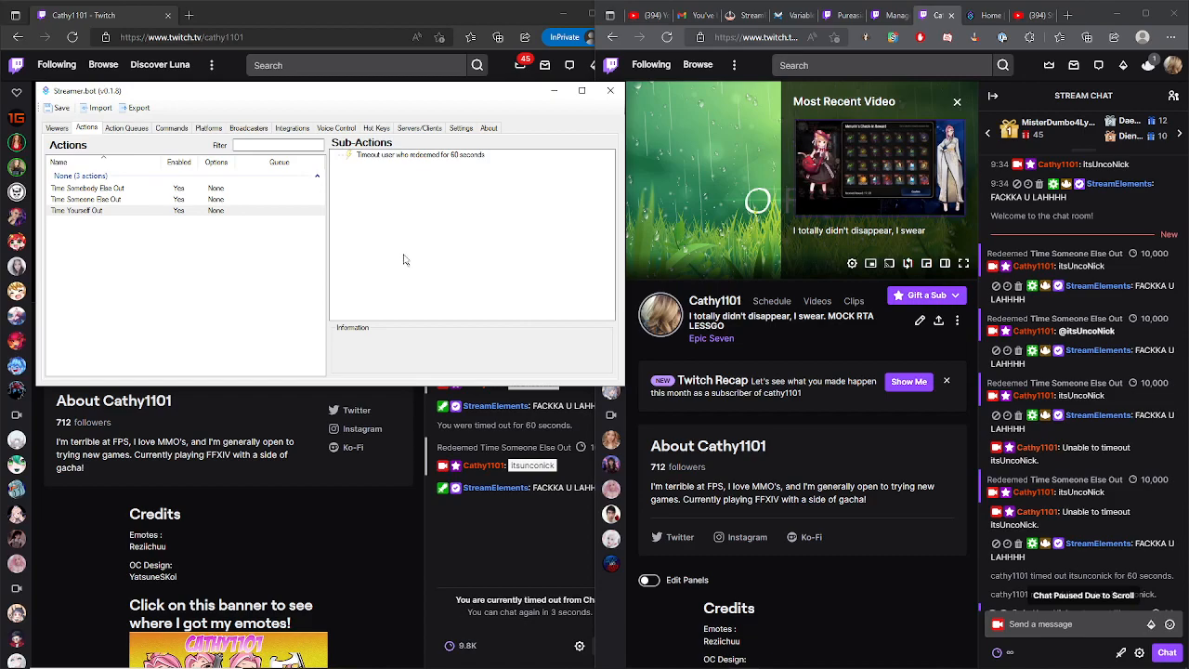
pyautogui.click(1080, 587)
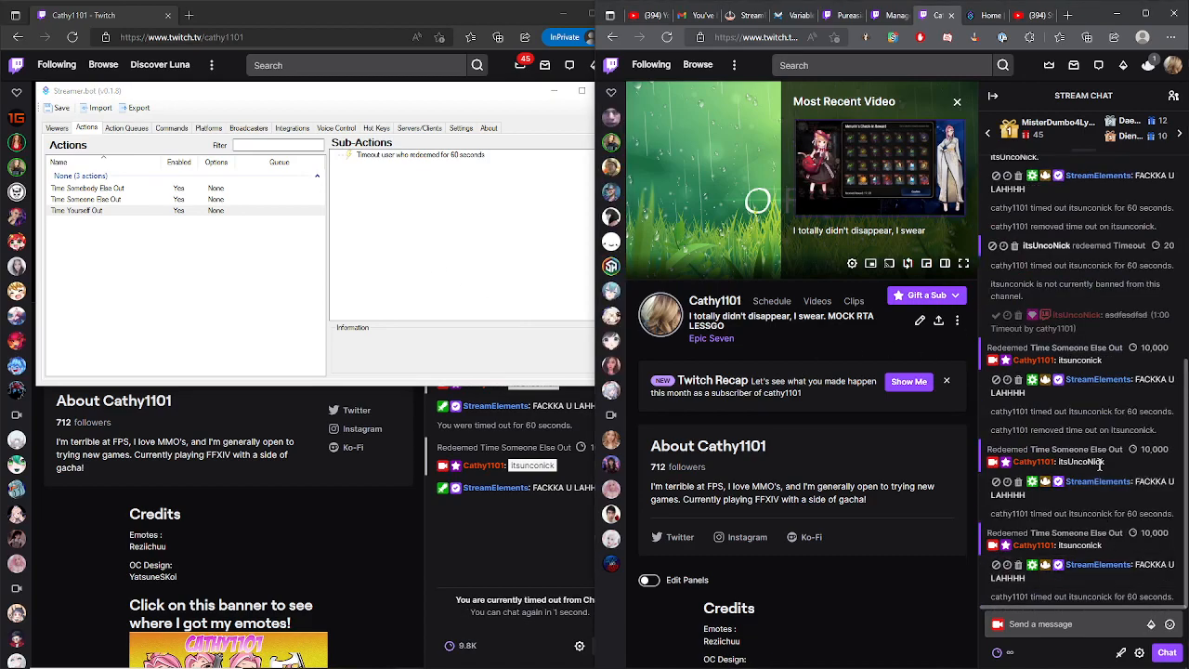